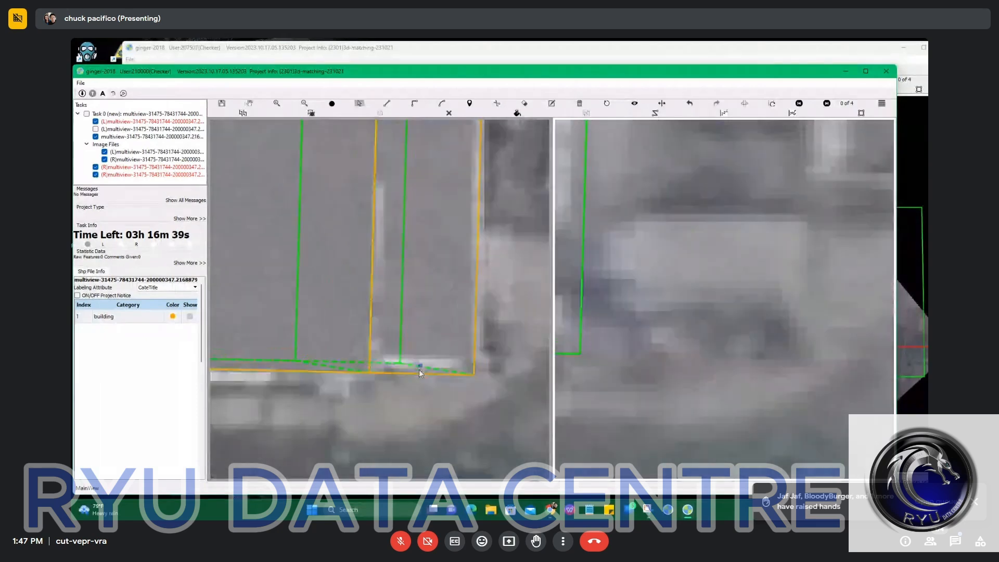
Lower the height of the narrow annex roof on the building's right side to match the roof in the second image
left_click_drag(418, 369, 424, 356)
scroll(424, 354, "down", 4)
left_click_drag(430, 232, 458, 283)
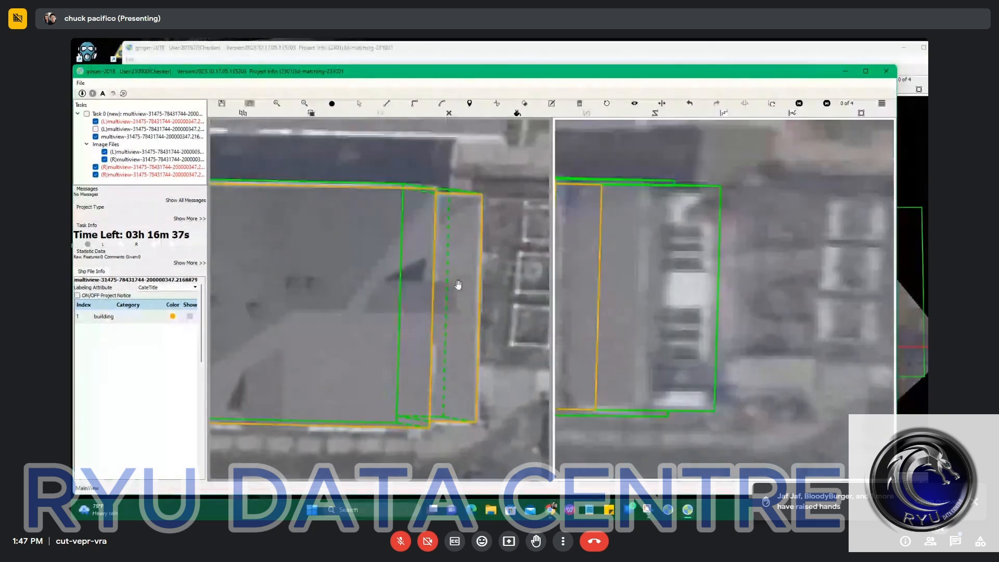
left_click(481, 227)
left_click_drag(481, 227, 480, 234)
scroll(476, 262, "down", 4)
scroll(475, 265, "down", 2)
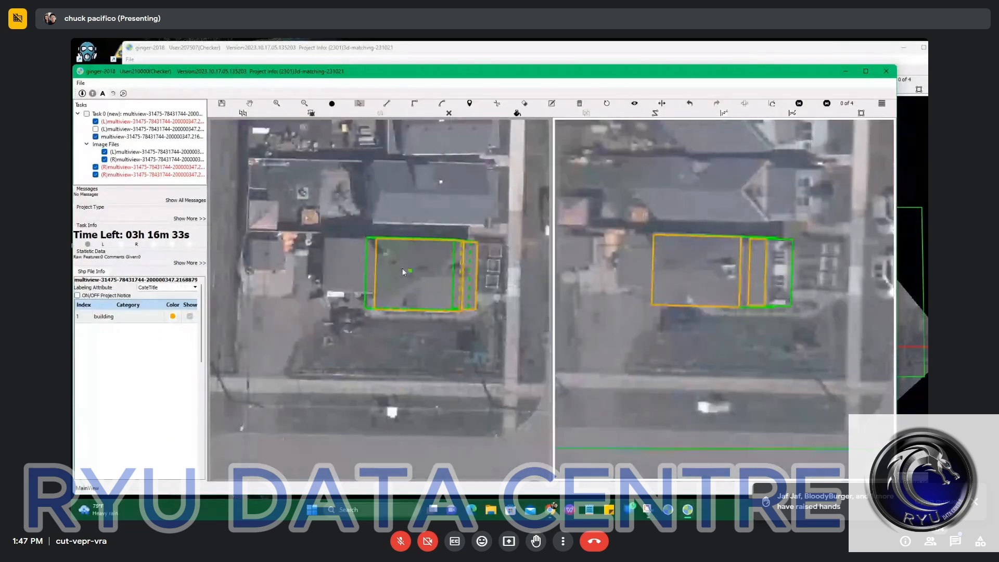
Draw a rectangular roof outline for the lower wing adjoining the main roof's left edge
scroll(364, 251, "up", 4)
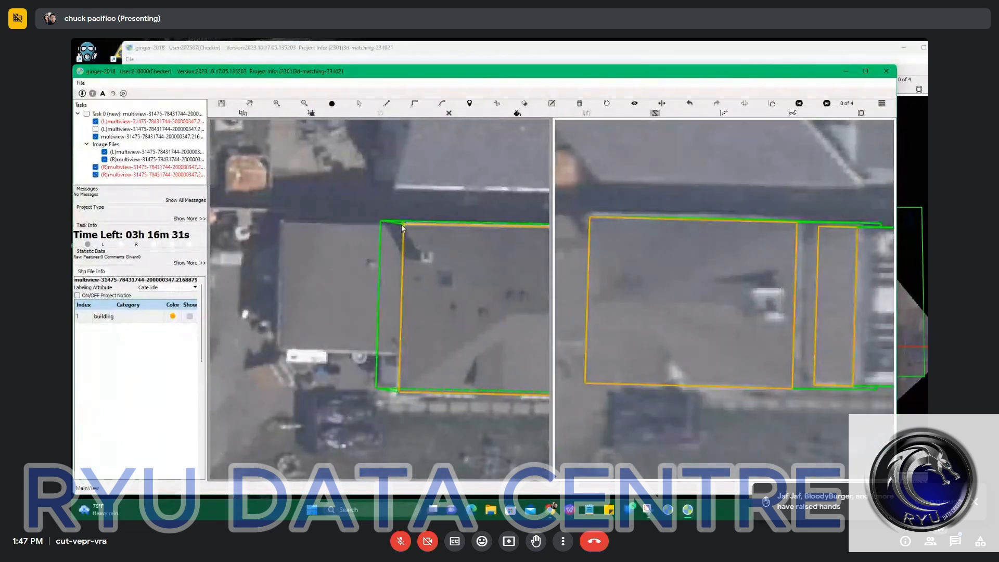
left_click(401, 224)
left_click(400, 350)
left_click(276, 347)
left_click(280, 211)
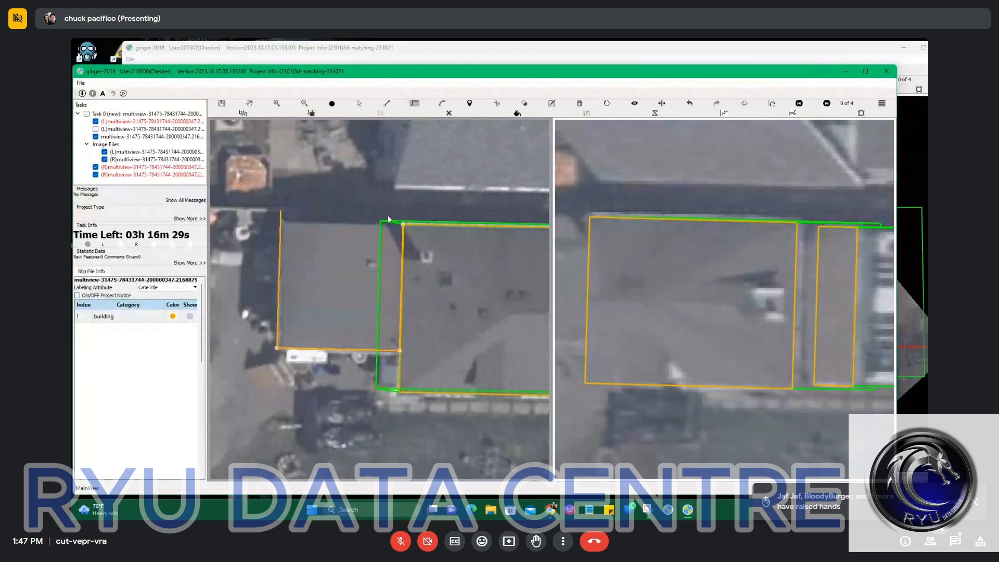
left_click(403, 227)
key("space")
Adjust the new left wing roof's height until its outline matches the roof edges in the second image
left_click_drag(320, 253, 456, 277)
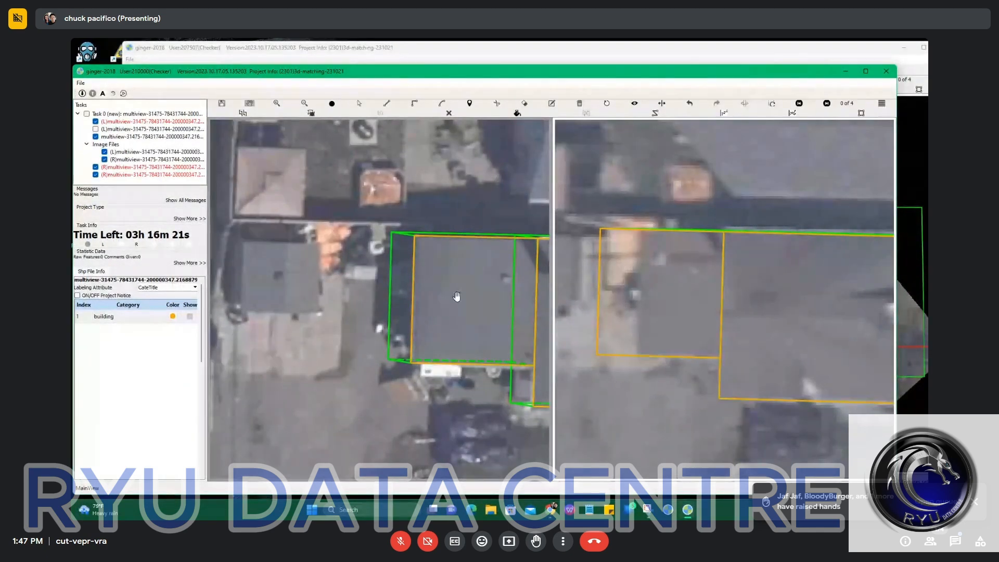
scroll(436, 288, "up", 2)
key("s")
left_click(404, 269)
left_click(403, 269)
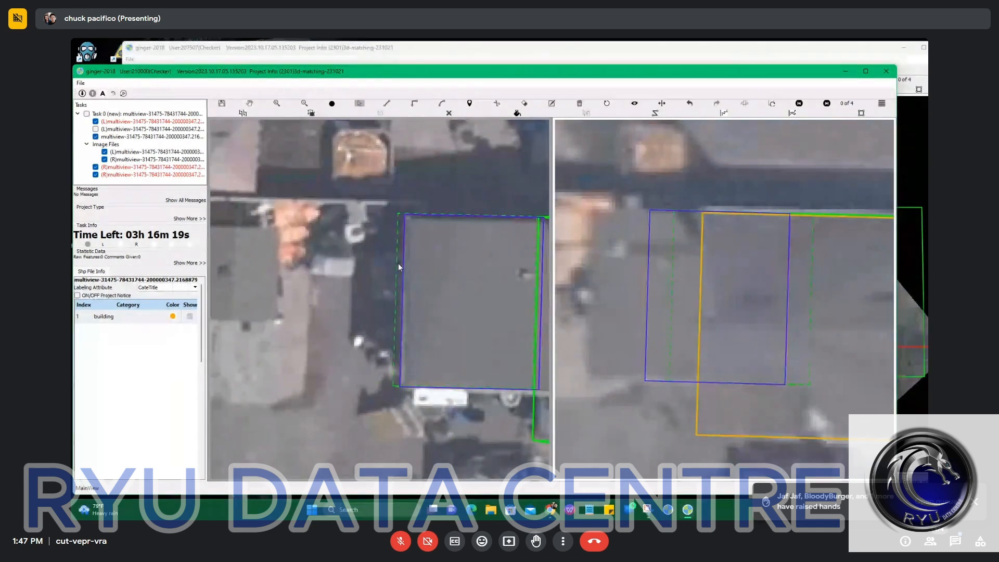
scroll(399, 266, "up", 5)
scroll(401, 267, "down", 2)
scroll(401, 267, "up", 2)
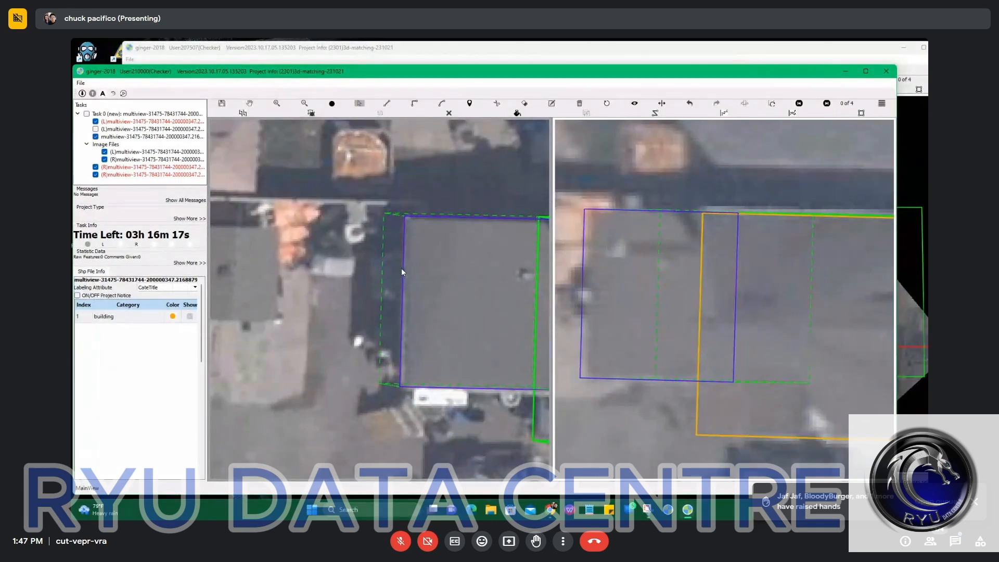
scroll(401, 269, "down", 3)
scroll(400, 268, "up", 2)
left_click(401, 270)
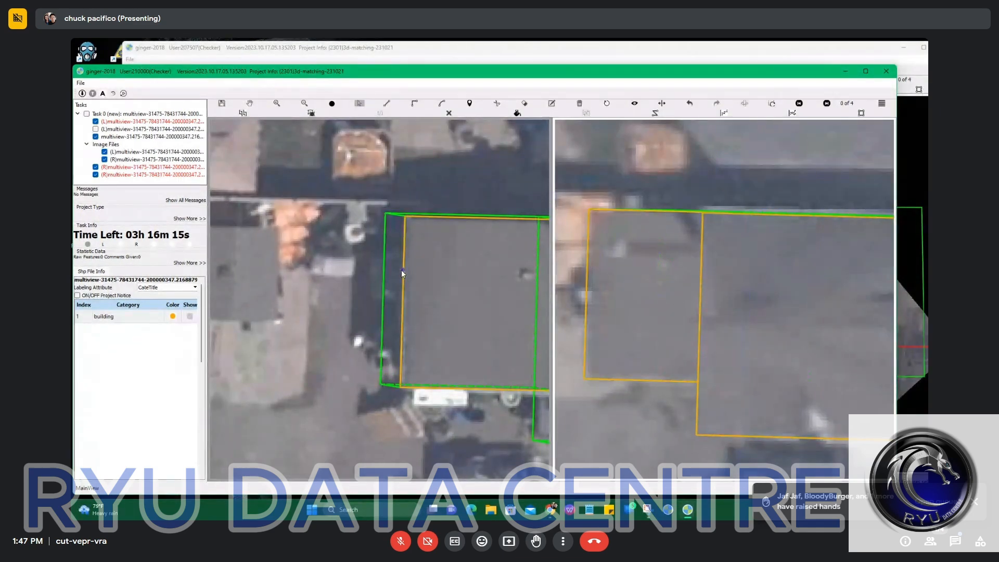
Compare the three roof outlines with the aerial imagery by hiding the outlines and showing them again
key("h")
scroll(401, 270, "down", 6)
scroll(498, 307, "up", 3)
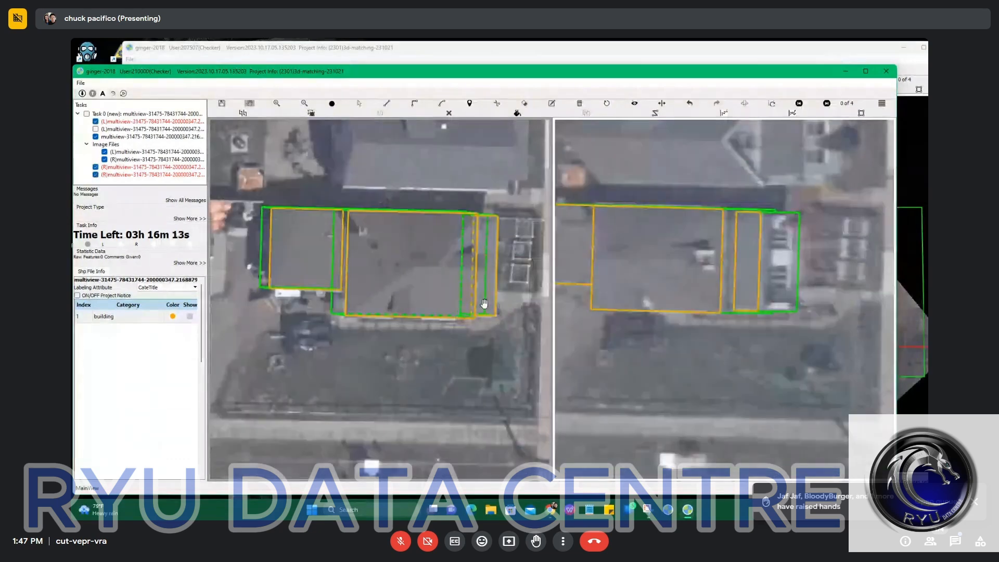
scroll(462, 300, "down", 2)
key("space")
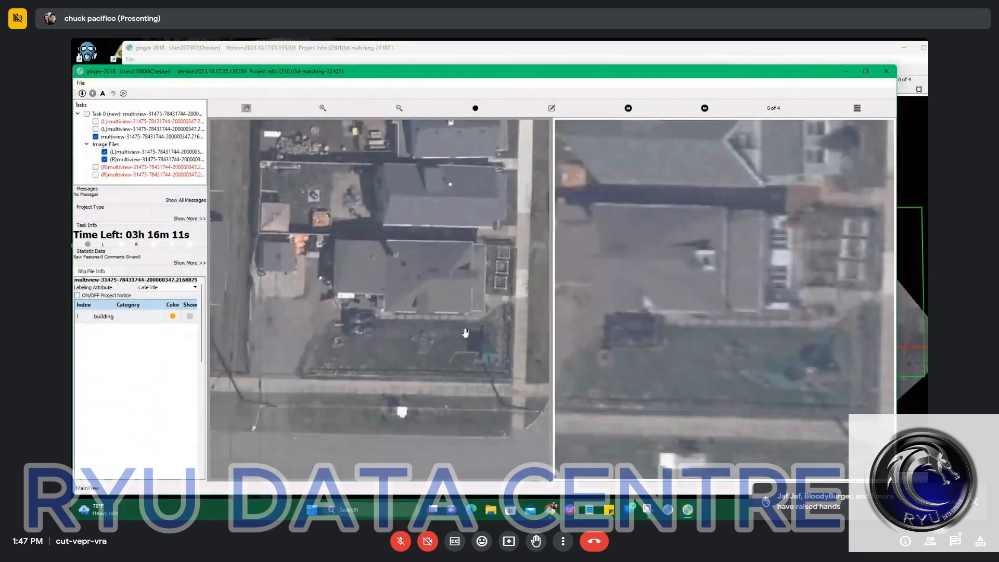
scroll(459, 297, "up", 4)
scroll(450, 273, "down", 4)
key("space")
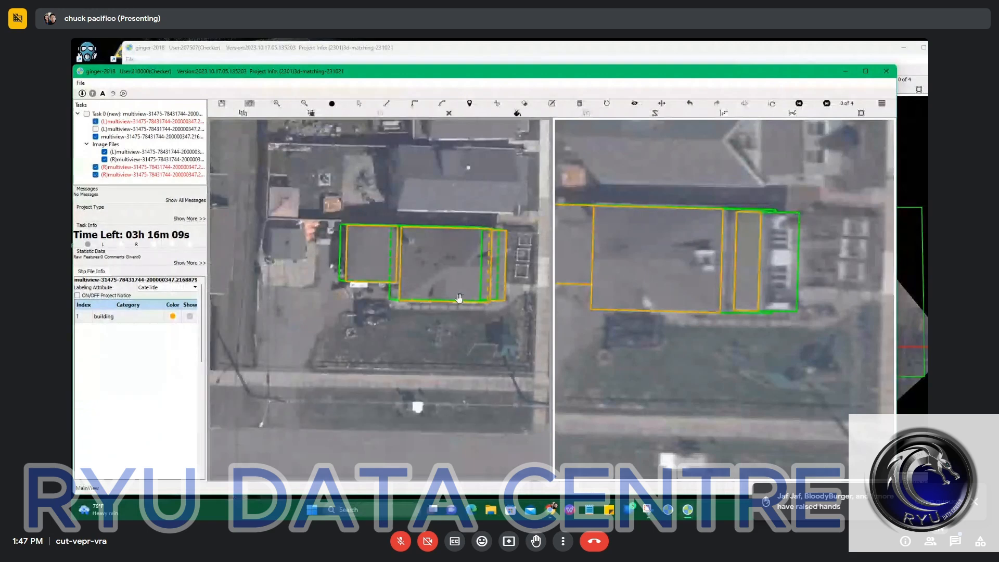
scroll(459, 297, "up", 3)
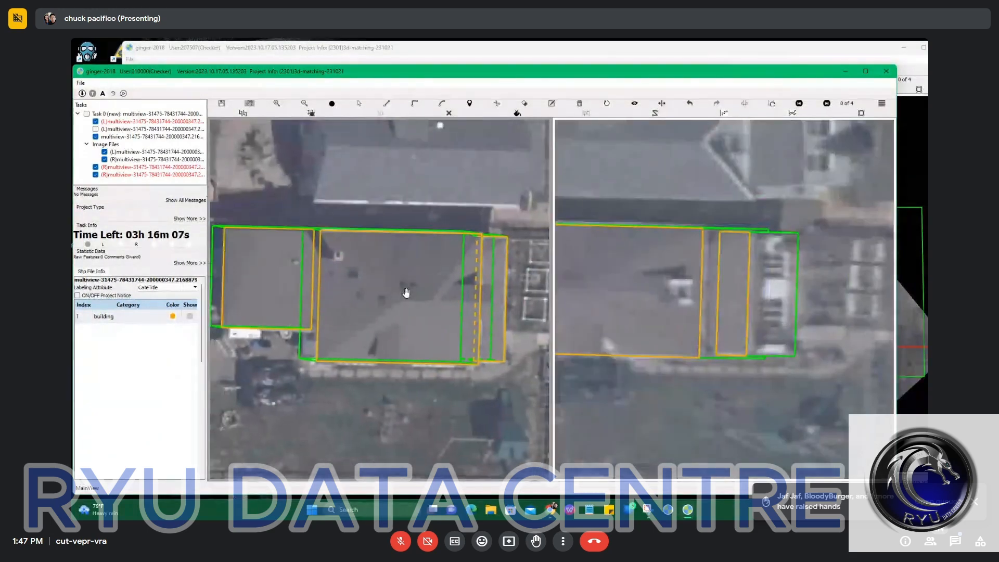
Draw a short ridge line at the centre of the main roof, parallel to its long lower edge
scroll(416, 308, "up", 1)
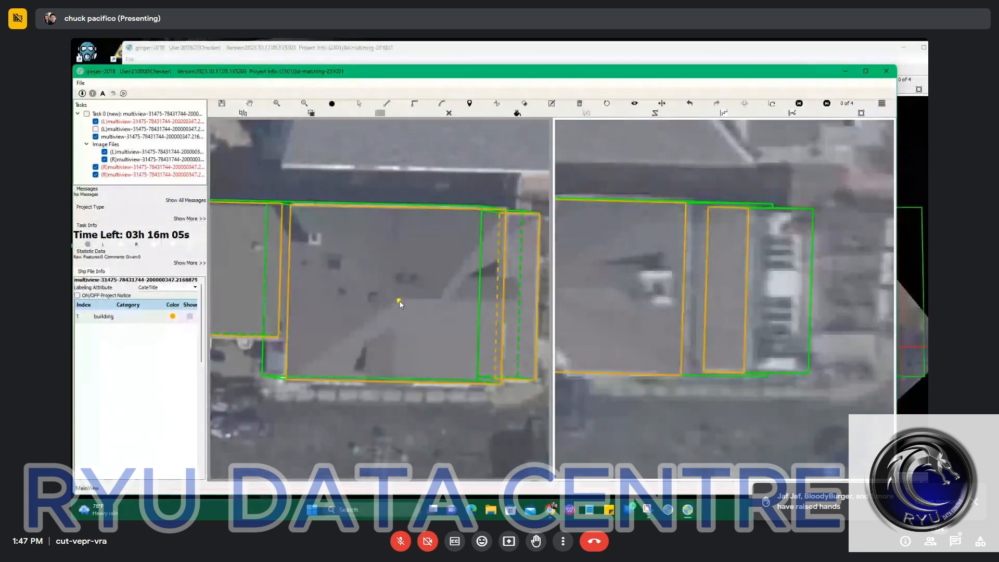
left_click(398, 301)
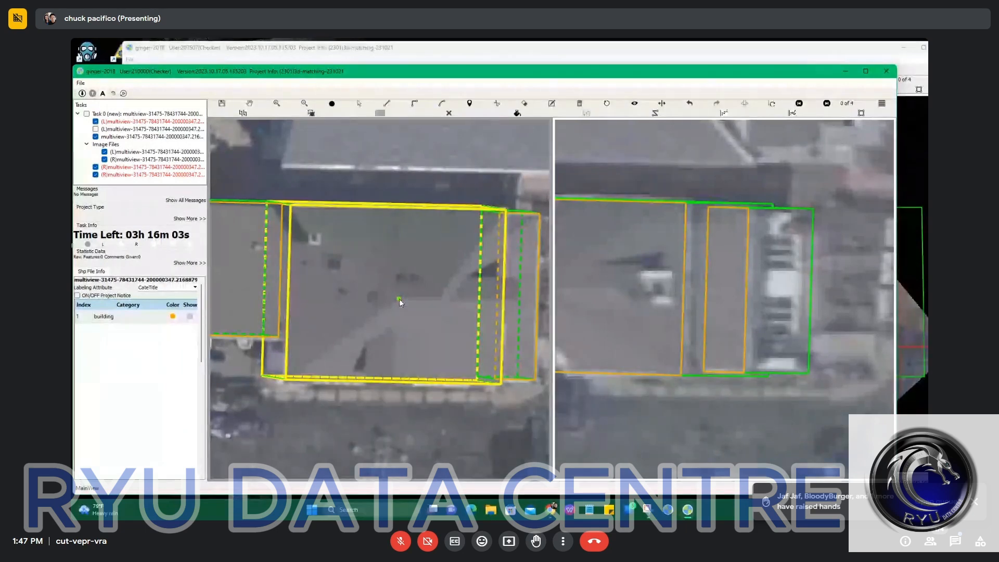
left_click(399, 299)
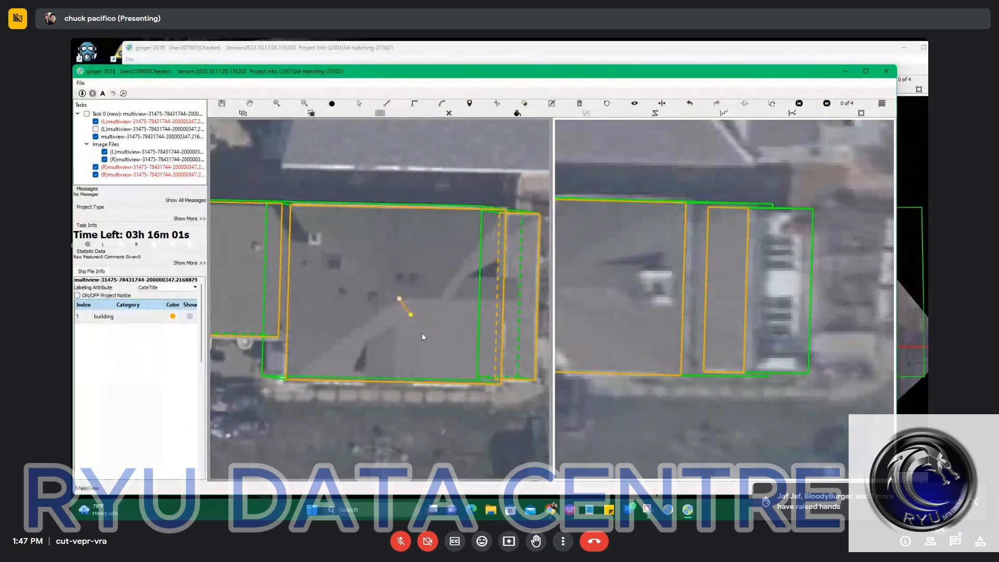
left_click(364, 383)
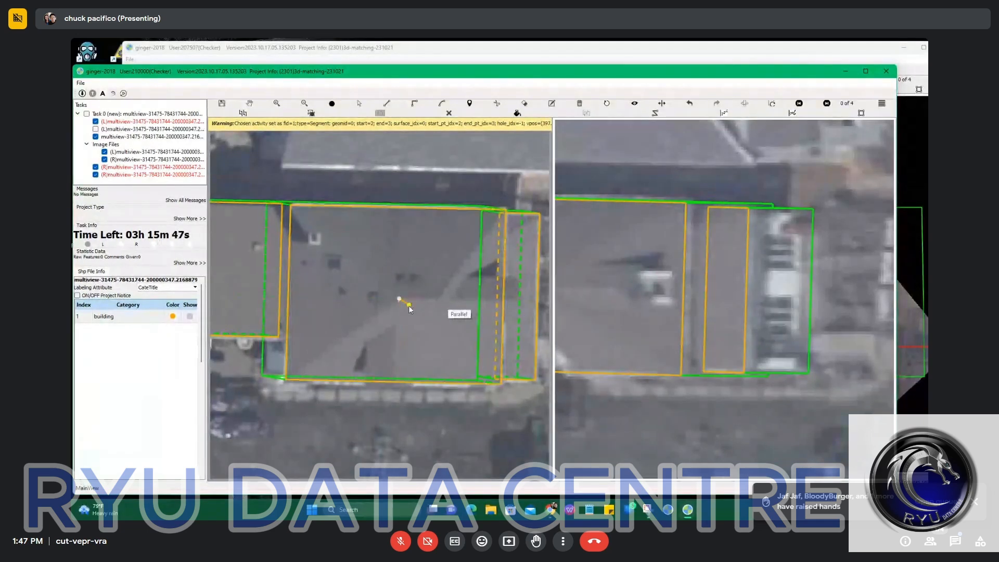
left_click(441, 300)
right_click(537, 273)
Adjust the ridge line's height to match the main roof's ridge in comparison image 4 of 4
scroll(702, 310, "down", 2)
left_click_drag(663, 296, 747, 280)
scroll(742, 273, "up", 3)
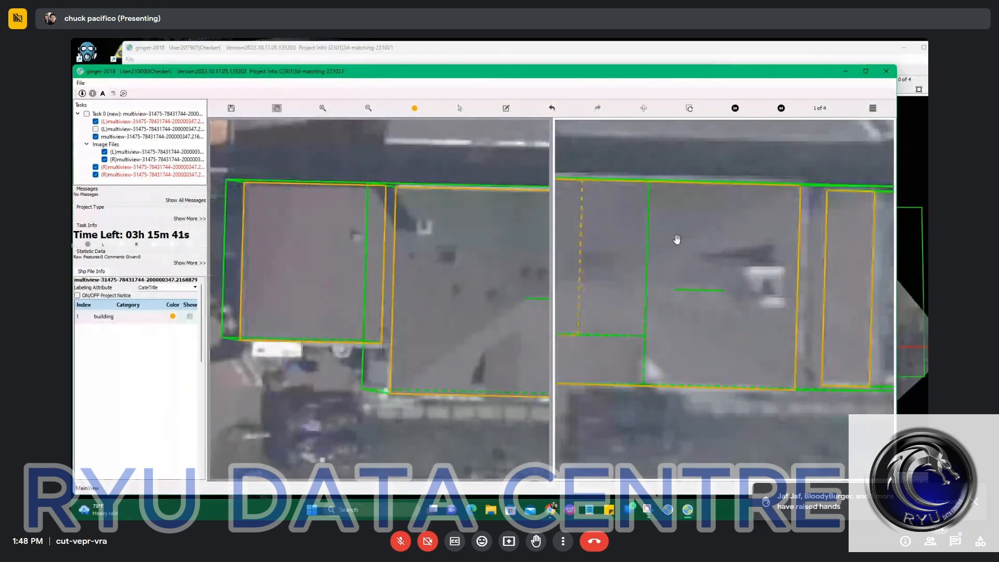
scroll(695, 299, "down", 3)
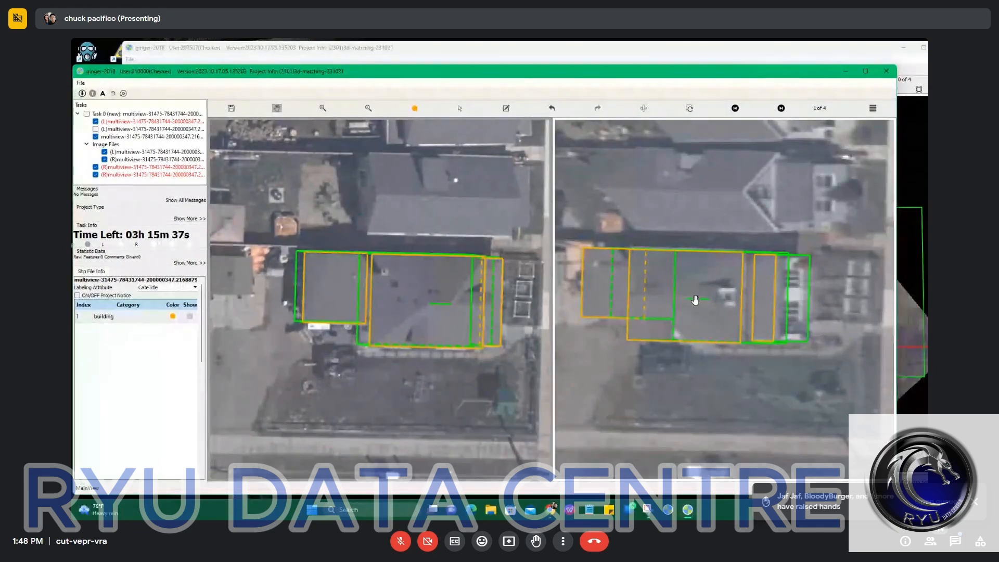
key("Right")
key("Right")
key("Right")
scroll(816, 274, "up", 5)
key("s")
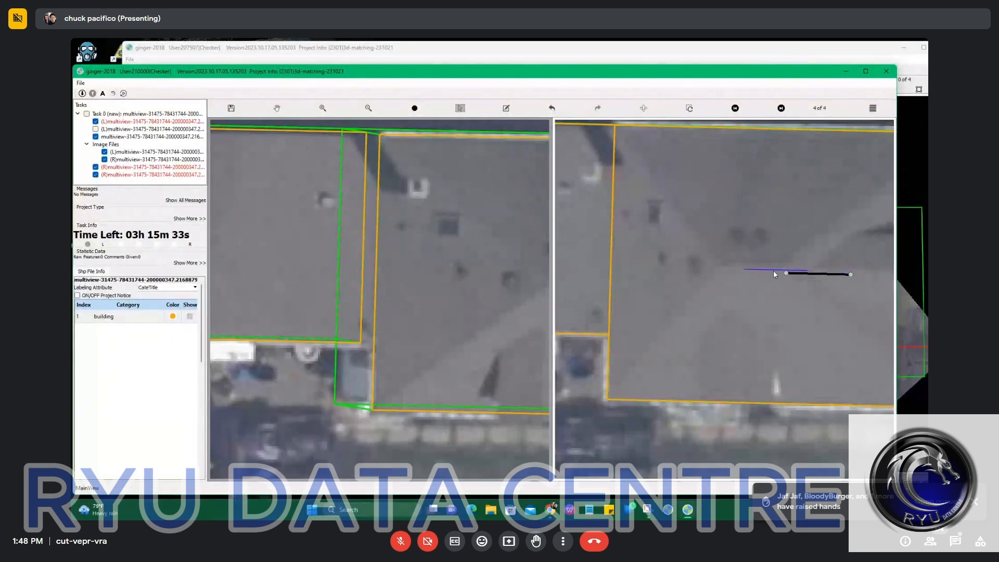
left_click(751, 269)
scroll(746, 301, "down", 3)
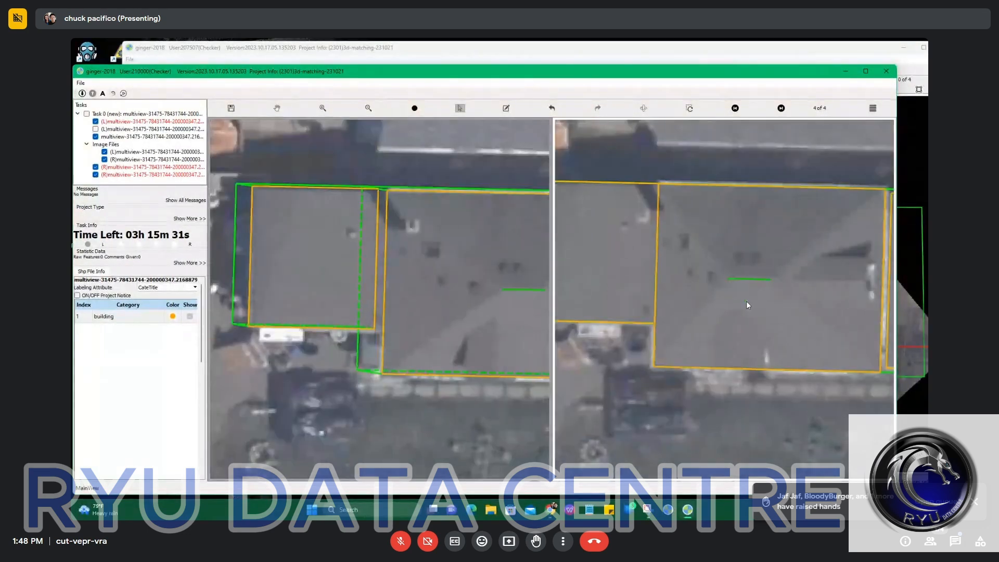
scroll(746, 301, "down", 3)
scroll(748, 290, "up", 3)
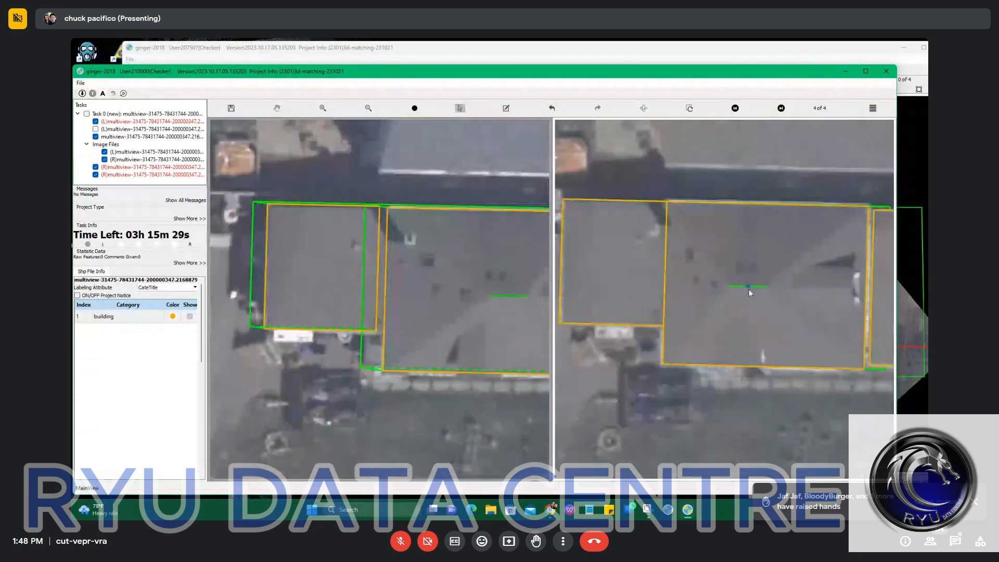
Check the ridge line's elevation against the eaves in a 3D side view and return to the aerial view
left_click_drag(791, 292, 805, 295)
scroll(460, 326, "down", 2)
left_click_drag(485, 338, 434, 273)
left_click_drag(458, 355, 448, 368)
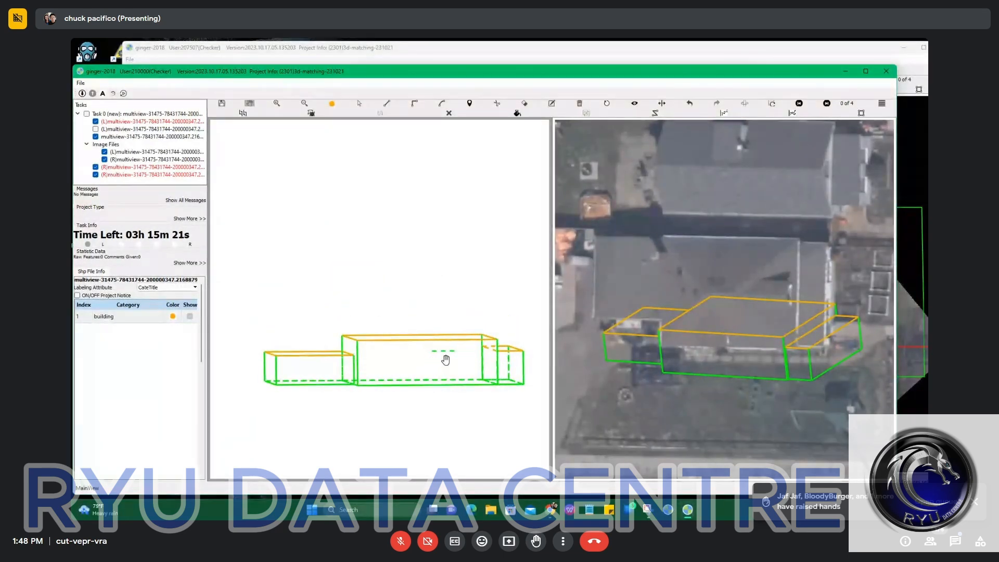
key("Escape")
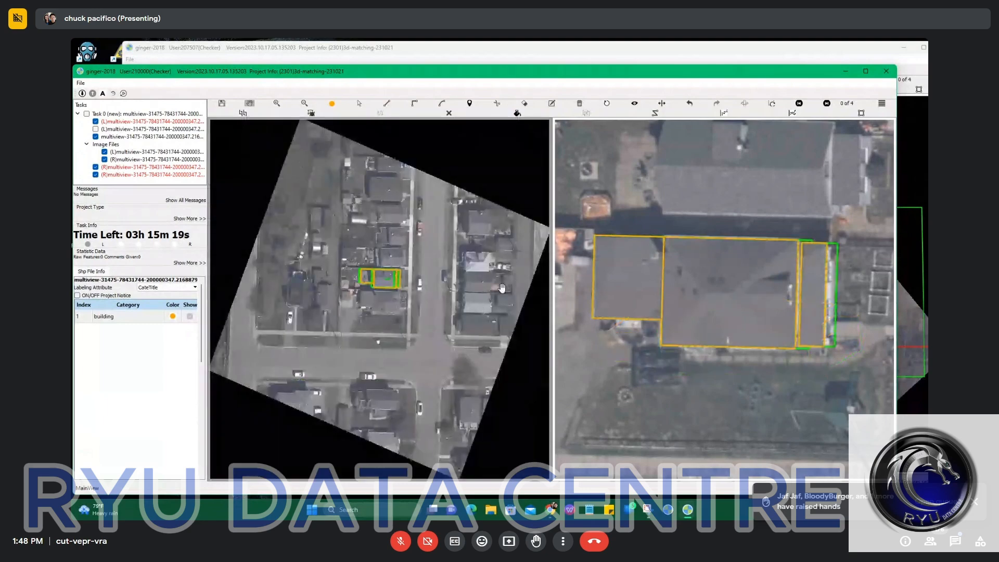
scroll(748, 296, "down", 5)
scroll(748, 295, "up", 5)
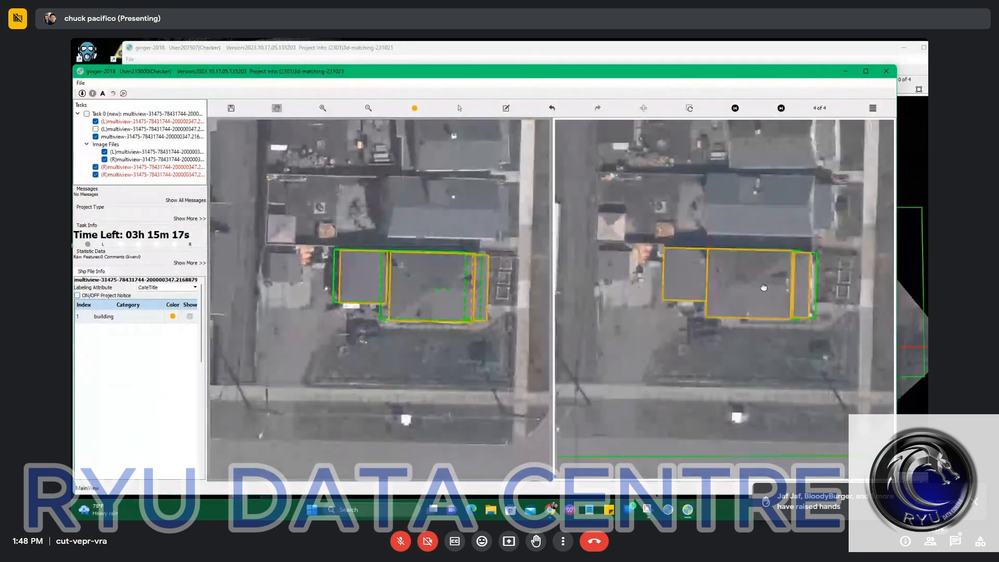
left_click_drag(763, 287, 756, 299)
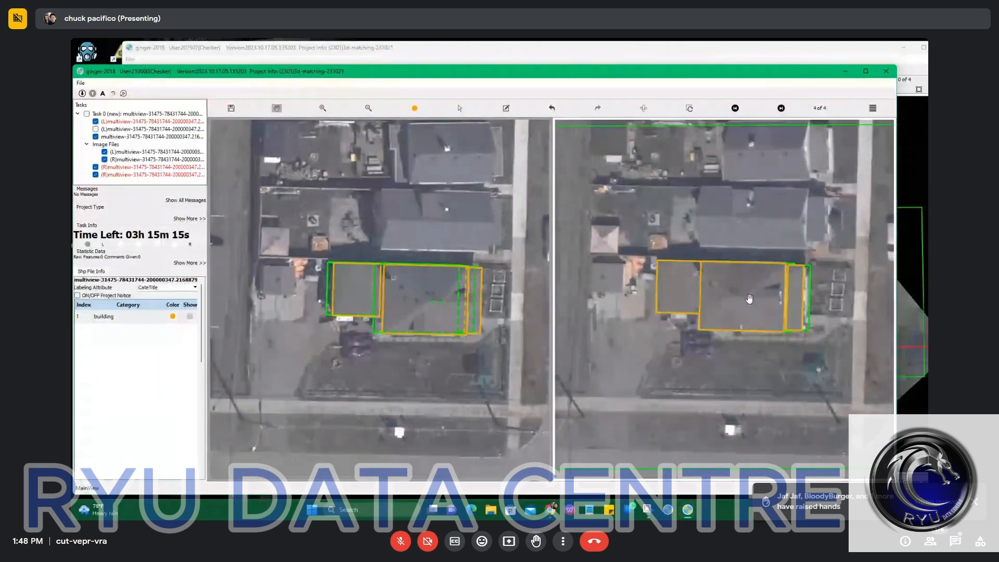
Draw four hip lines connecting the ridge line's ends to the main roof's corners
left_click(704, 298)
scroll(704, 298, "up", 3)
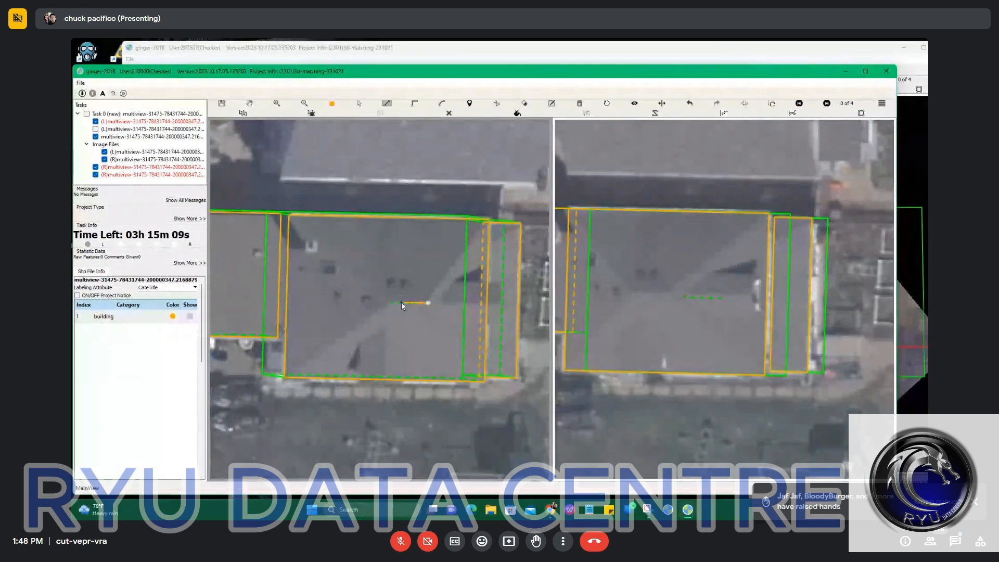
left_click(288, 215)
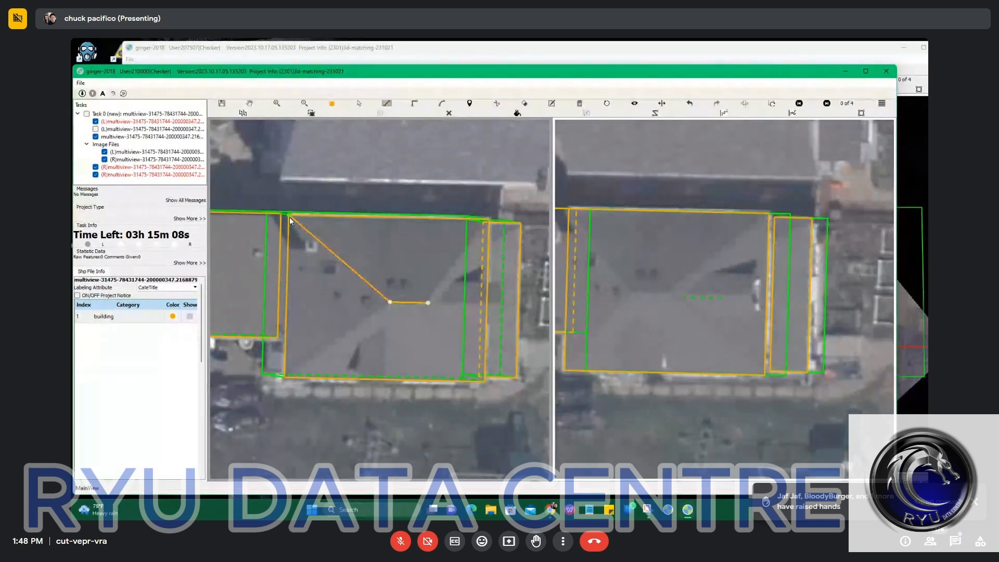
right_click(476, 343)
left_click(285, 378)
left_click(482, 382)
right_click(410, 325)
left_click(285, 378)
right_click(442, 305)
left_click(429, 303)
right_click(488, 218)
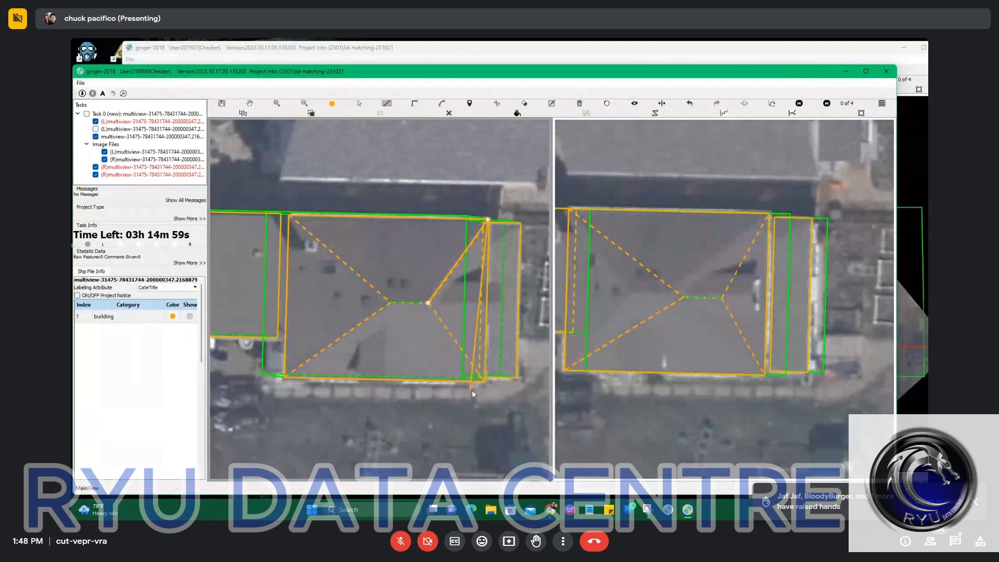
Inspect the hip roof from the side in 3D and return to the aerial view
key("h")
left_click_drag(395, 343, 424, 345)
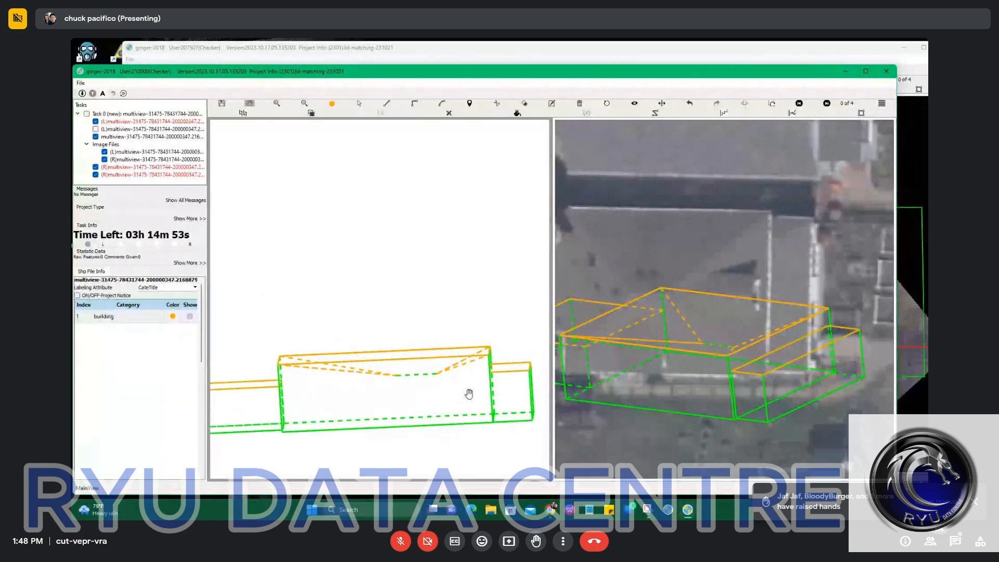
scroll(469, 392, "down", 3)
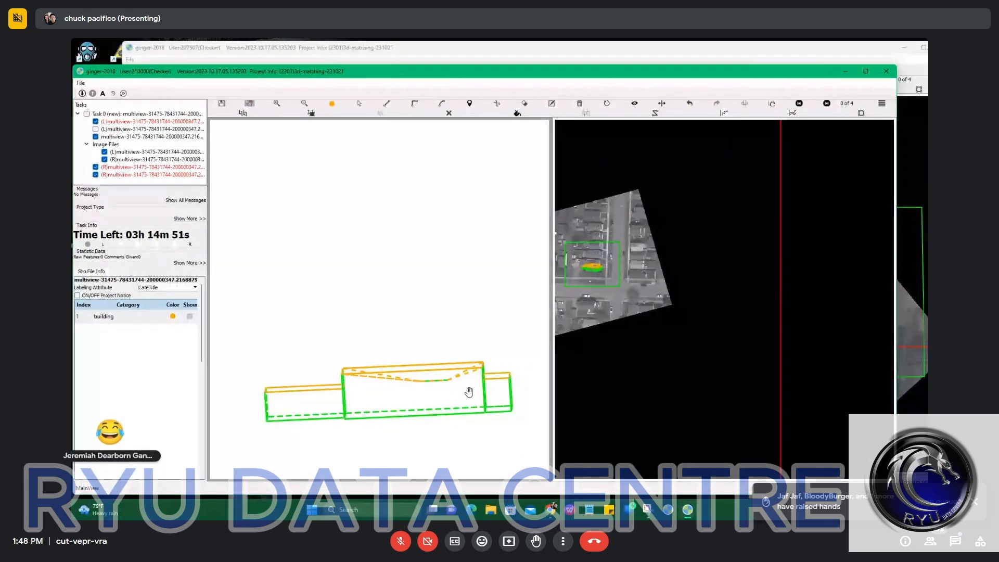
scroll(436, 395, "up", 3)
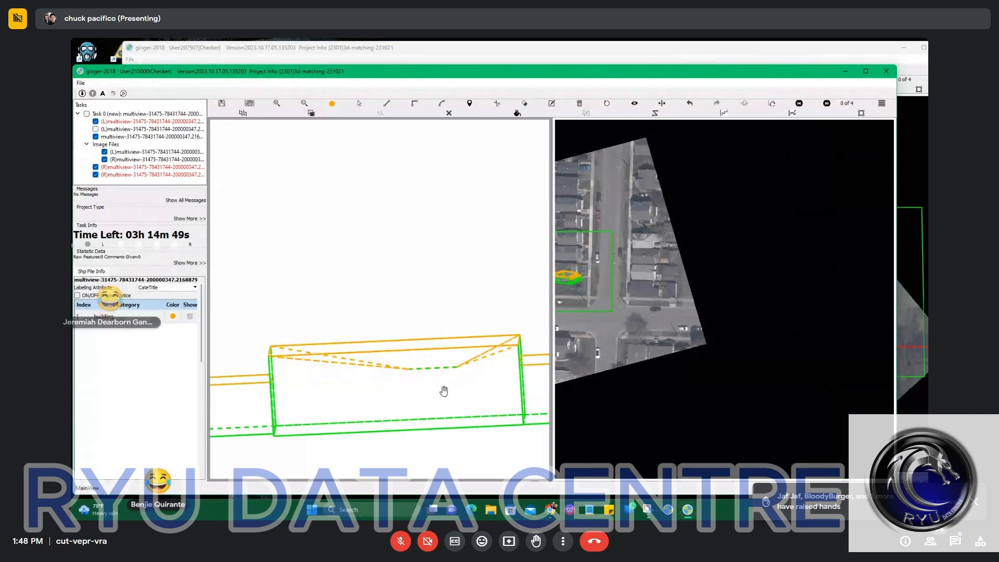
key("3")
Delete the four hip lines connecting the ridge line to the main roof's corners
scroll(390, 291, "up", 6)
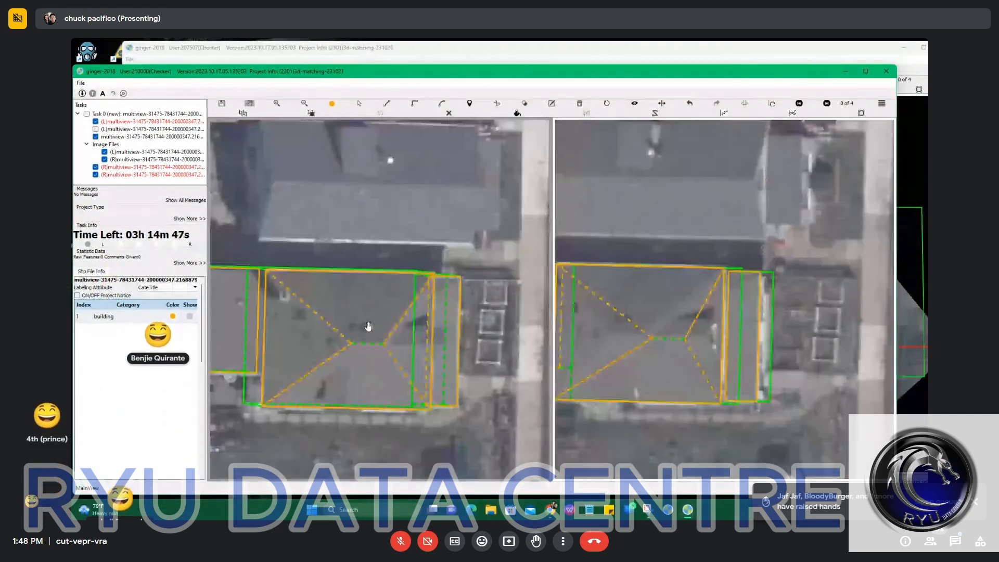
scroll(367, 322, "up", 3)
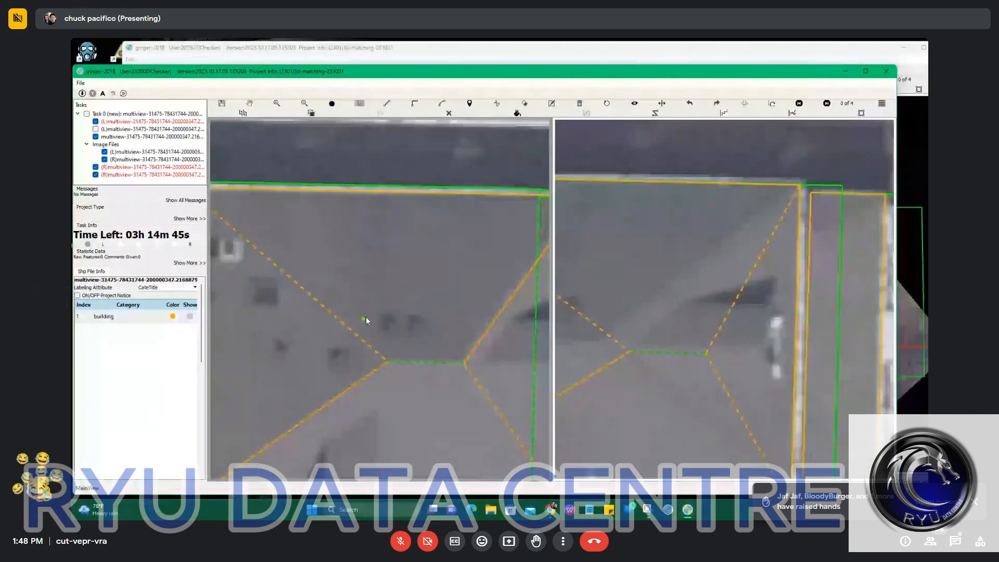
left_click(347, 327)
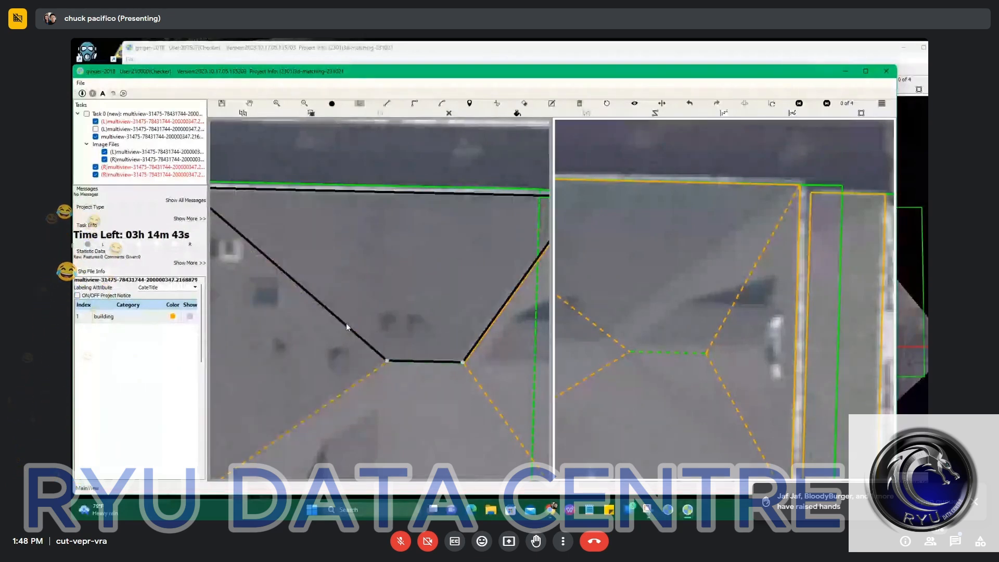
key("Delete")
left_click(374, 372)
key("Delete")
left_click(488, 327)
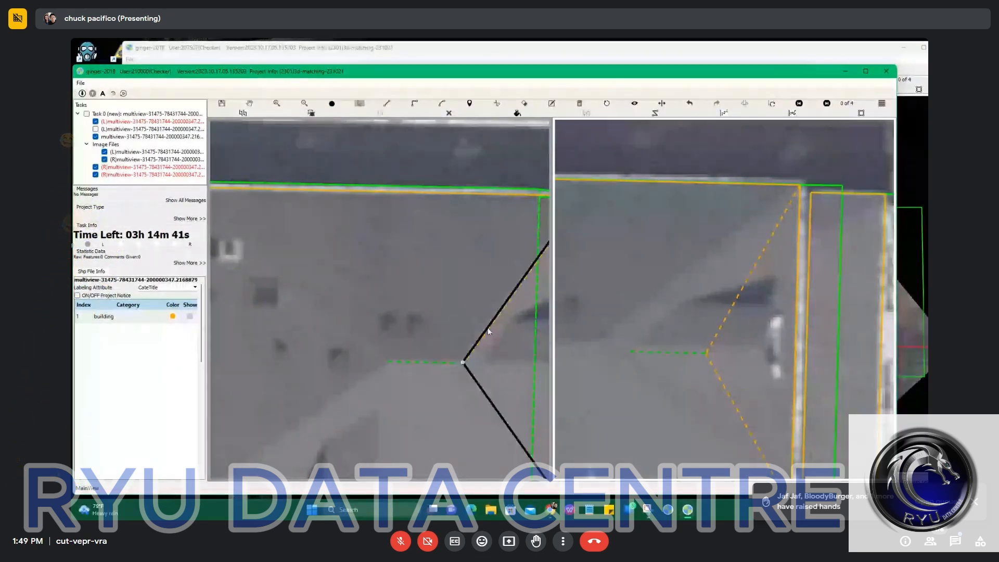
key("Delete")
Readjust the isolated ridge line's height to match the main roof's ridge in comparison image 4 of 4
scroll(691, 346, "down", 2)
left_click_drag(679, 355, 685, 290)
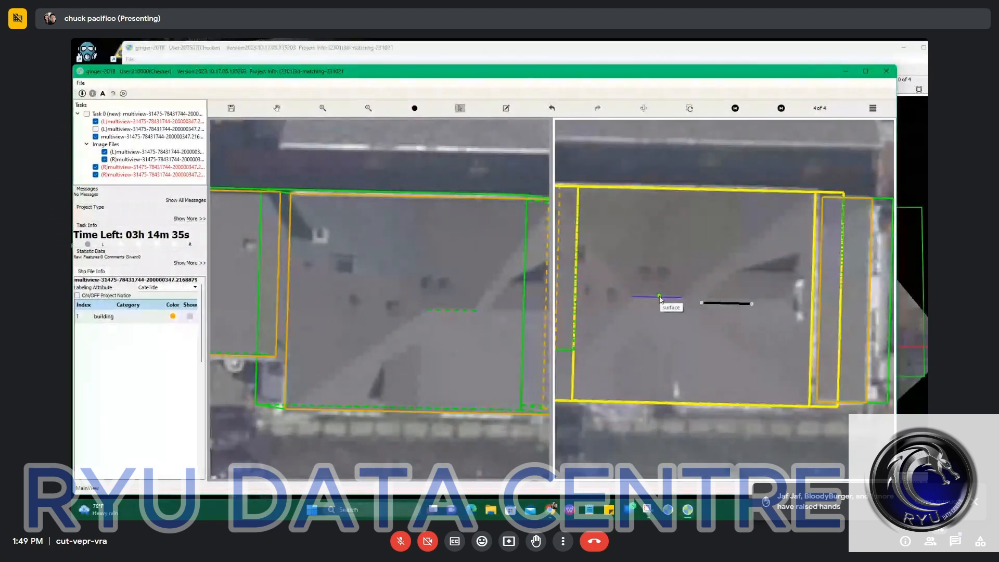
left_click(660, 298)
scroll(660, 306, "down", 1)
scroll(660, 306, "down", 2)
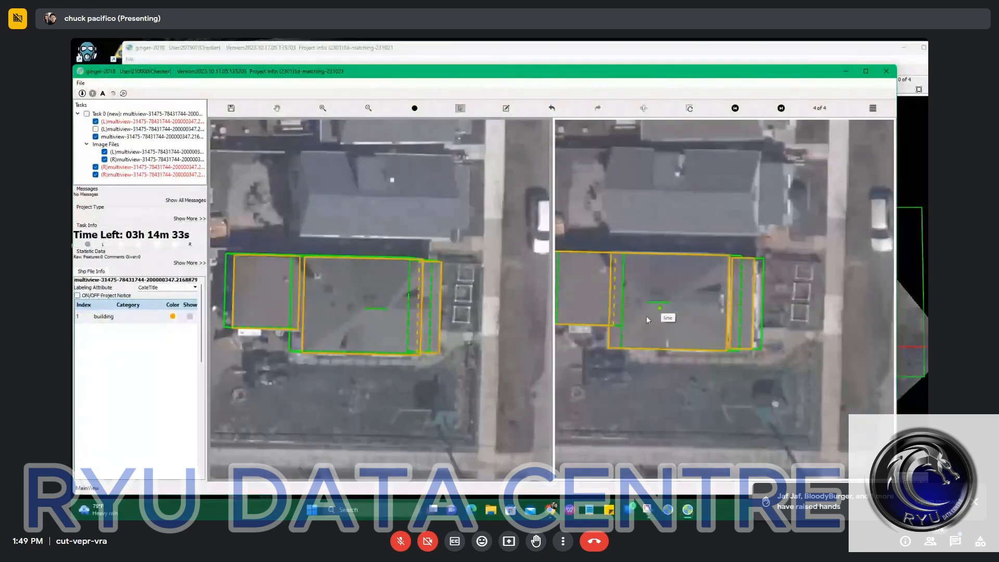
scroll(360, 320, "up", 3)
Draw four hip lines from the ridge line's ends to the main roof's corners and trace its eave edges
left_click(358, 311)
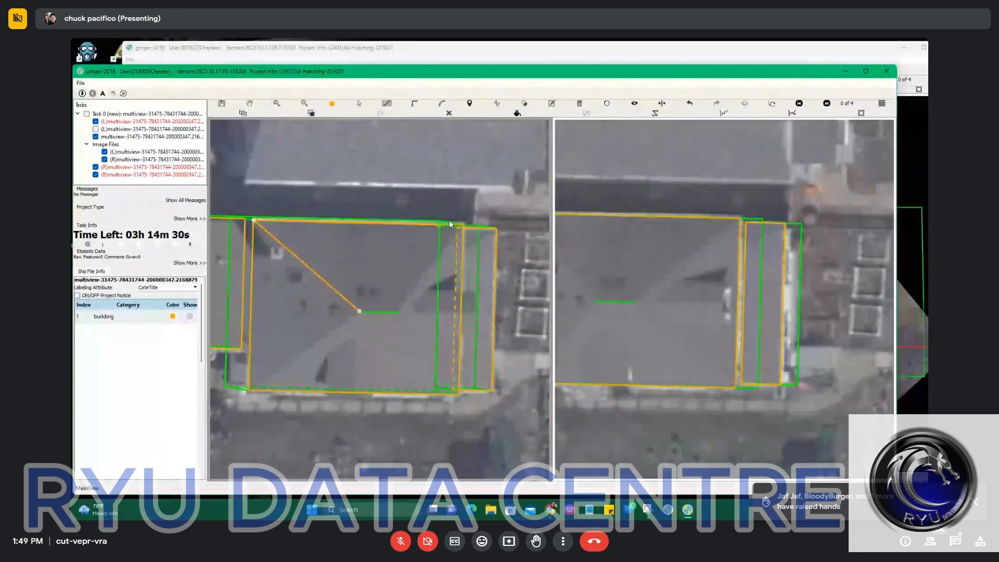
left_click(407, 306)
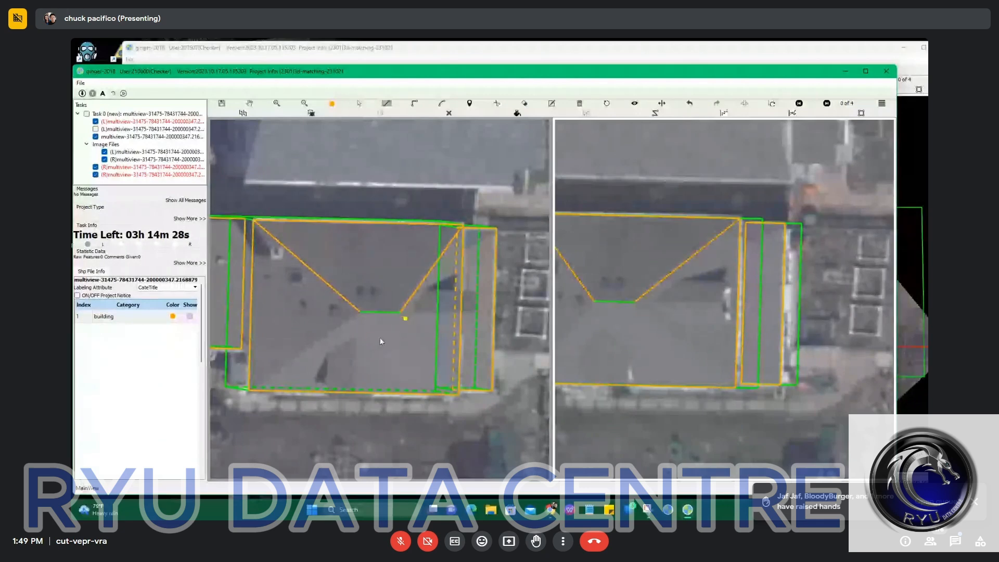
left_click(359, 311)
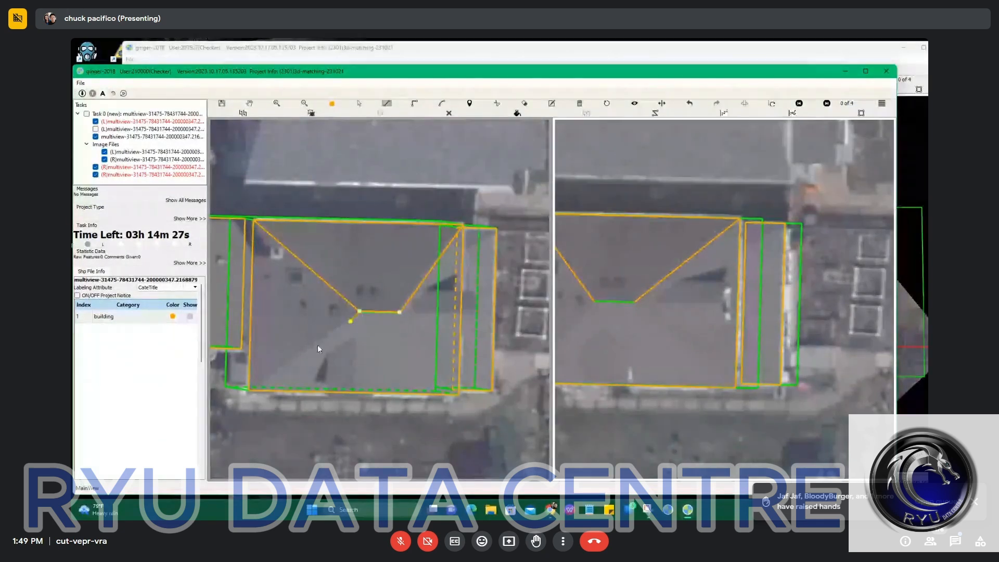
left_click(247, 390)
left_click(456, 394)
left_click(403, 318)
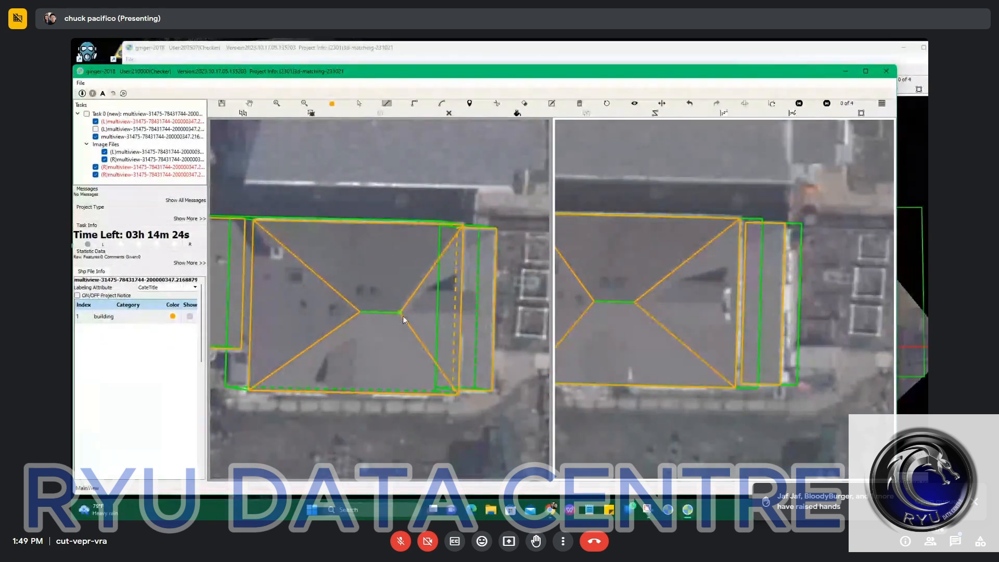
left_click(456, 393)
double_click(463, 223)
left_click(248, 222)
Check the hip roof's fit in comparison image 4 of 4 and swap the left and right images
scroll(407, 367, "down", 2)
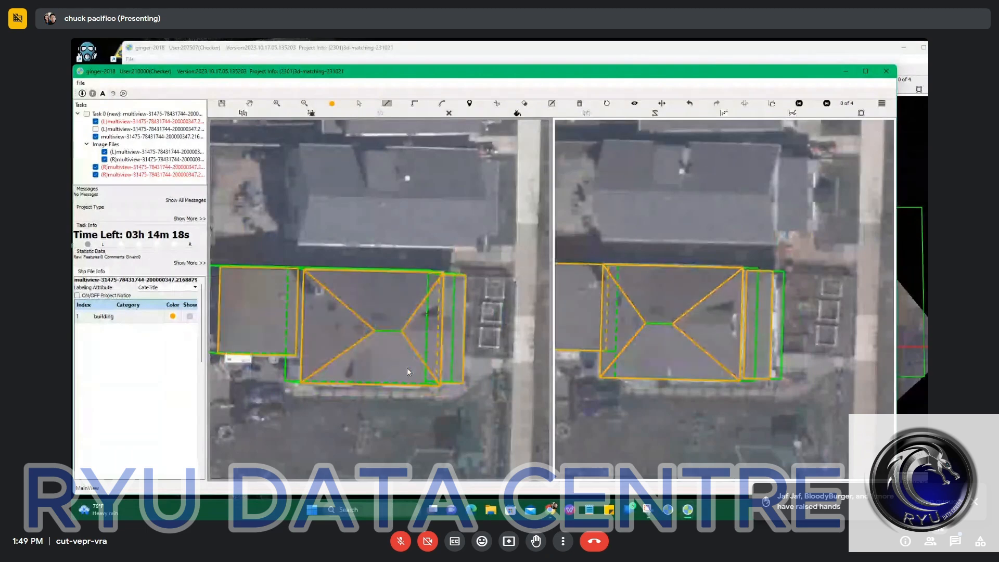
scroll(673, 341, "up", 3)
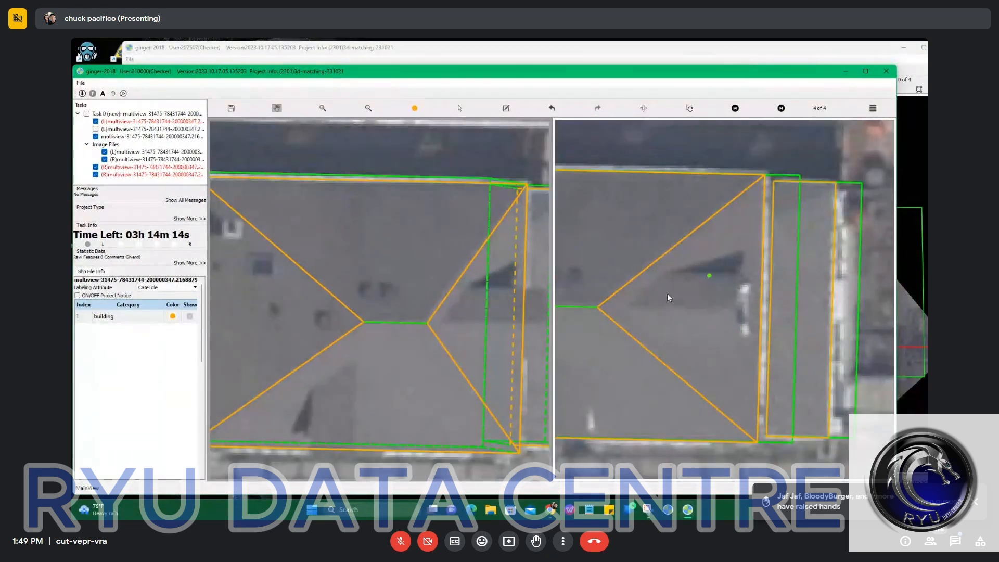
scroll(691, 314, "down", 3)
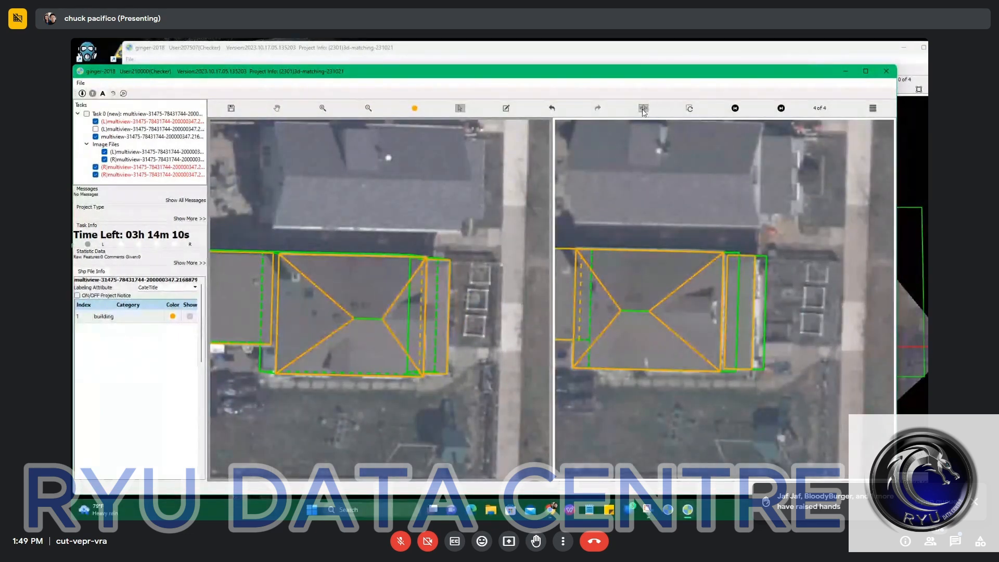
left_click(644, 109)
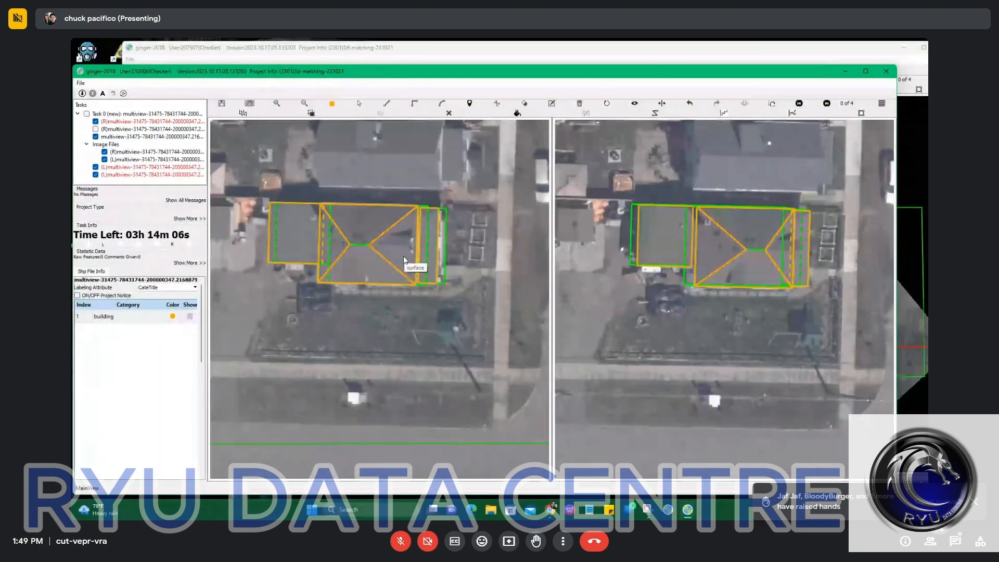
Examine the main roof's shaded faces and the dormer area on the hip face beside the narrow roof section
scroll(402, 239, "up", 7)
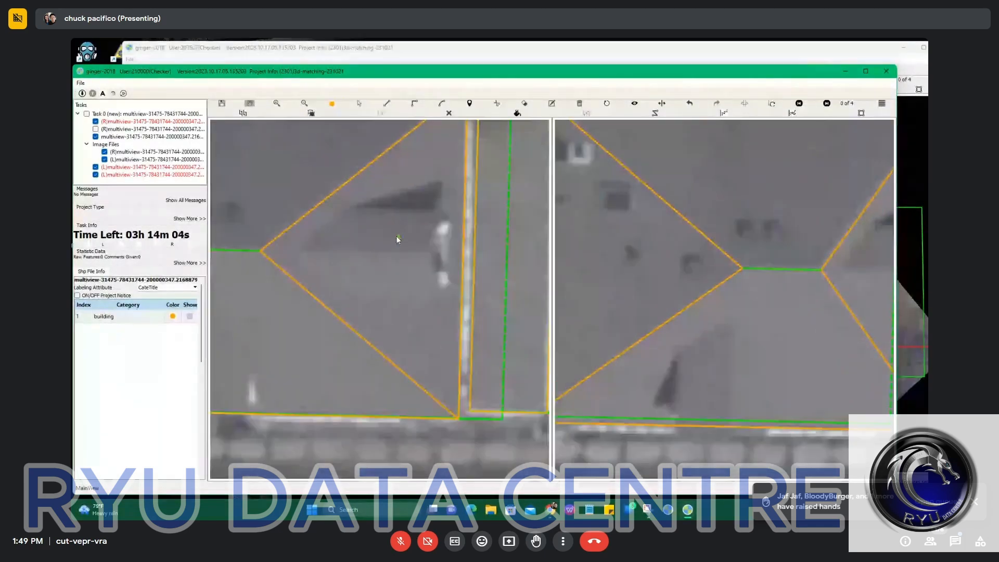
scroll(397, 236, "down", 2)
left_click_drag(405, 228, 405, 253)
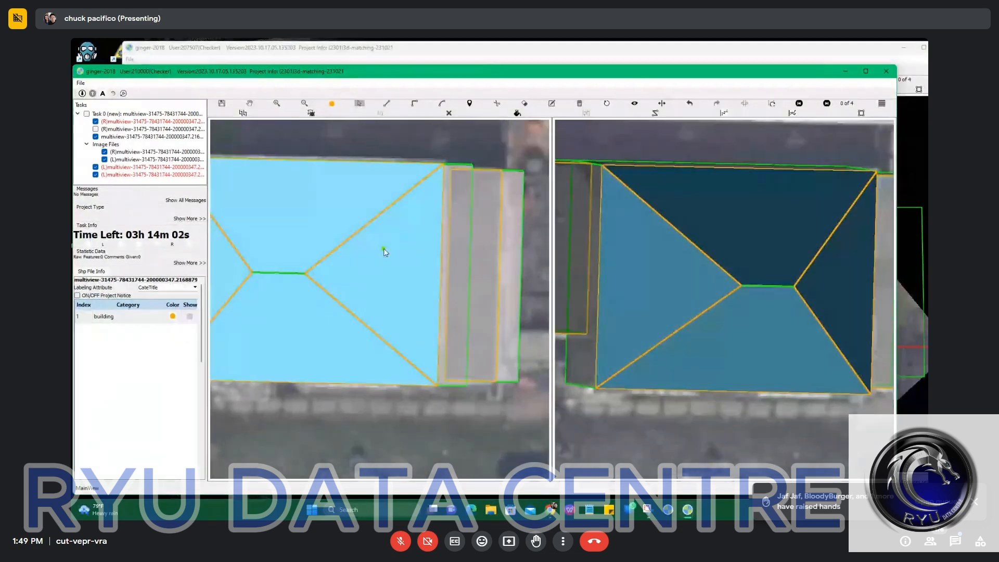
scroll(383, 249, "up", 2)
key("space")
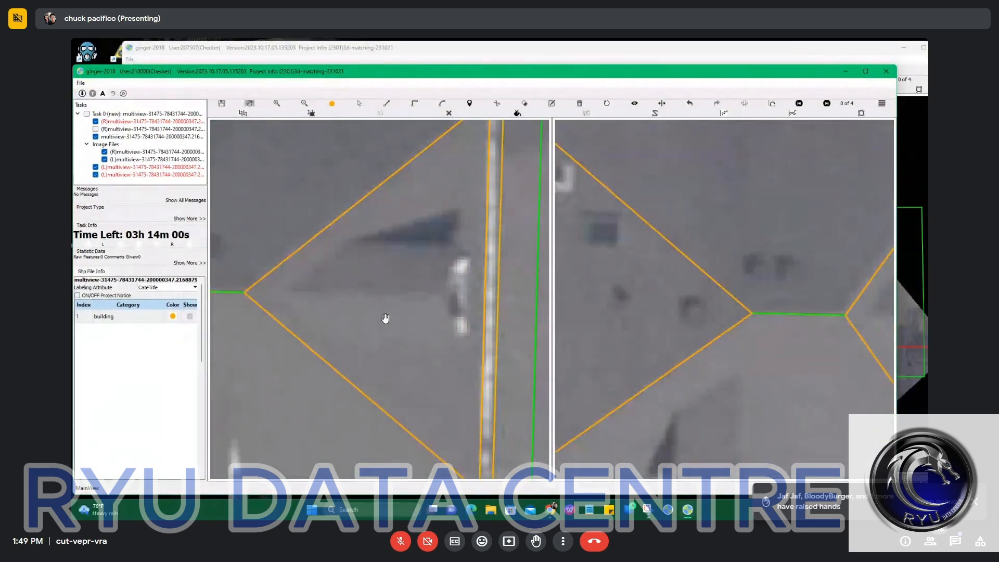
scroll(385, 318, "down", 3)
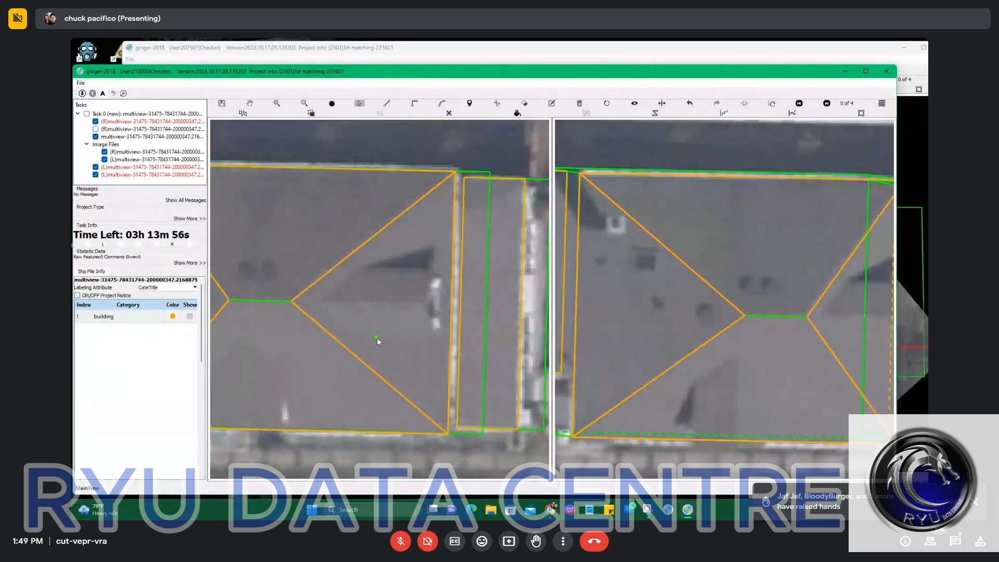
Draw a short line across the dormer on the main roof's hip face, parallel to the adjacent eave edge
left_click(368, 270)
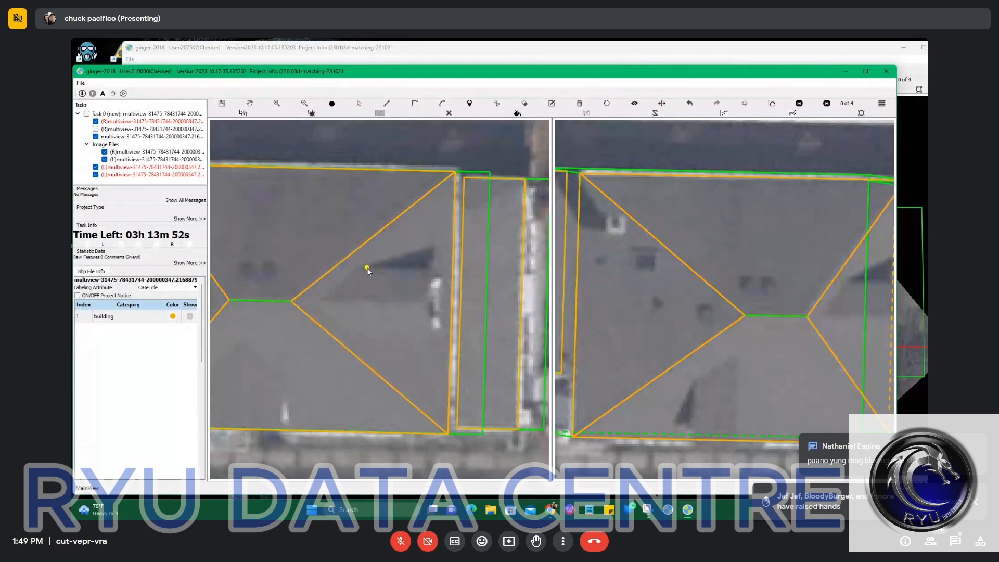
left_click(367, 268)
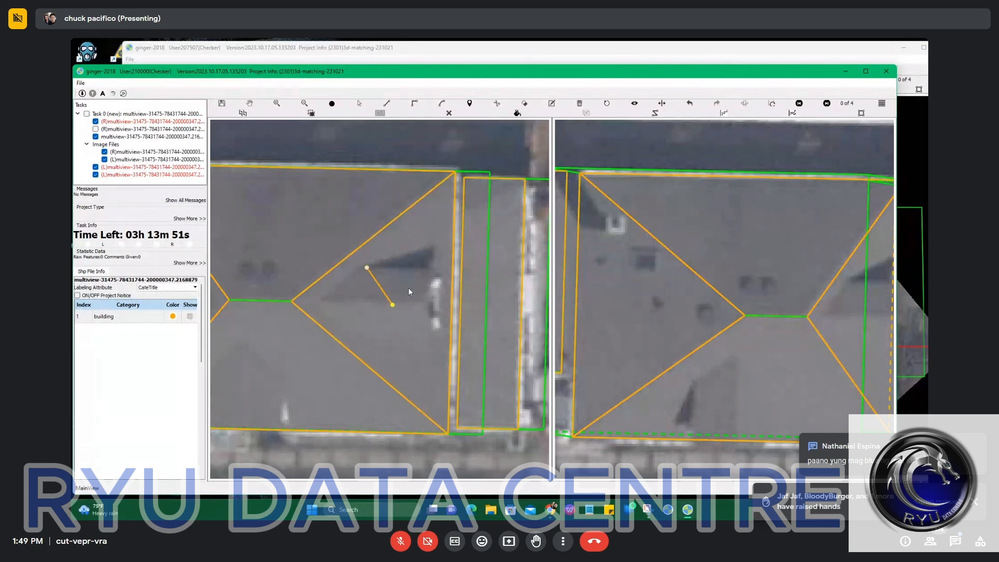
left_click(455, 218)
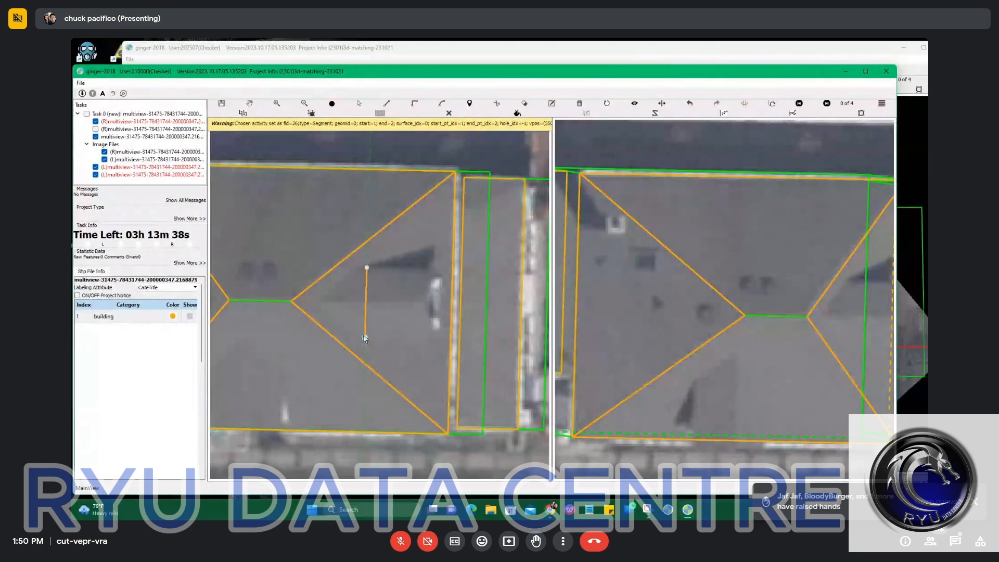
mouse_move(366, 339)
left_mouse_down()
mouse_move(411, 332)
mouse_move(365, 339)
left_mouse_up()
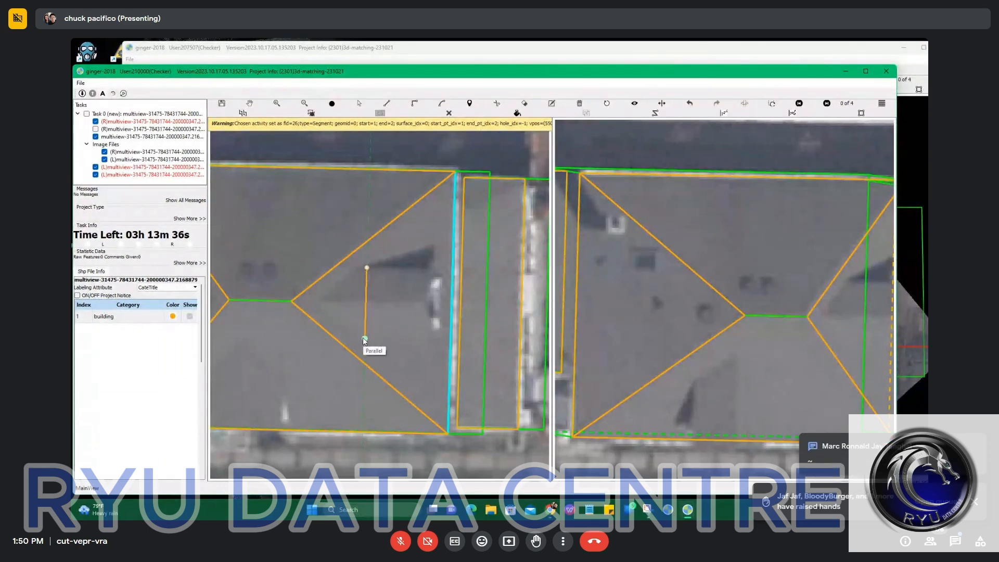
right_click(467, 320)
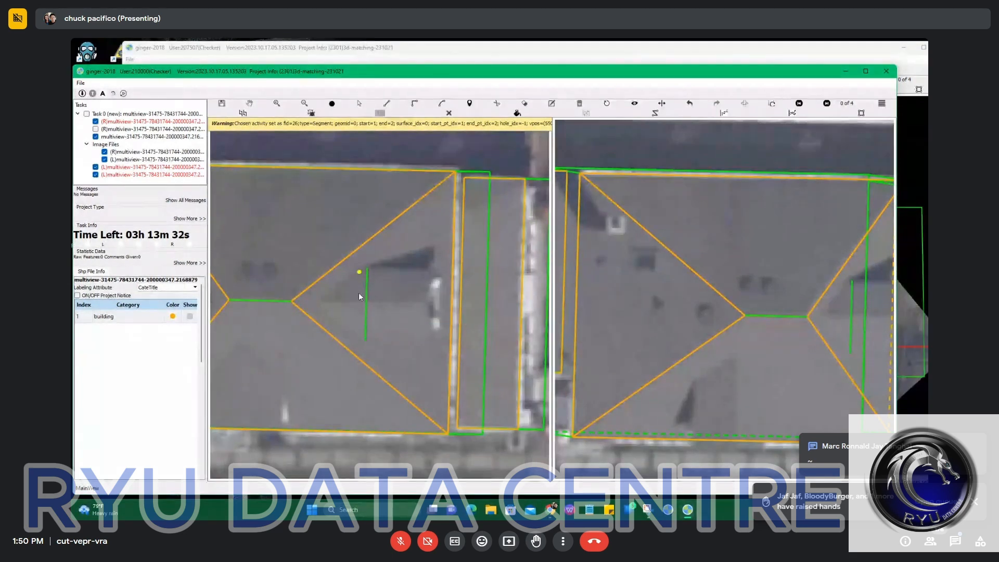
Check the short dormer line's position in comparison image 3 of 4 and return to the aerial view
scroll(398, 313, "down", 4)
key("Escape")
scroll(820, 329, "up", 4)
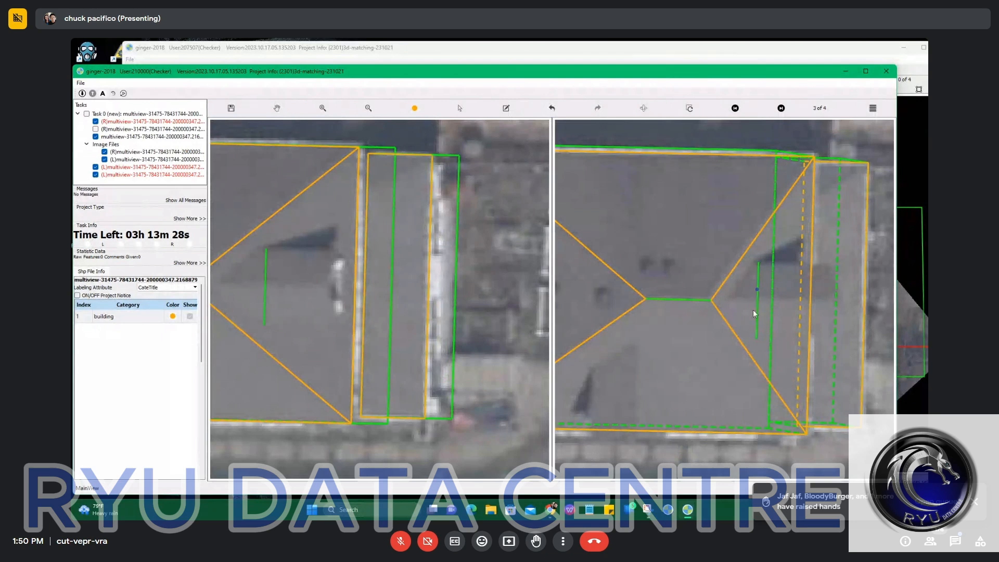
scroll(755, 314, "down", 2)
left_click_drag(329, 315, 343, 272)
left_click_drag(328, 313, 328, 351)
scroll(303, 289, "up", 3)
scroll(337, 328, "up", 6)
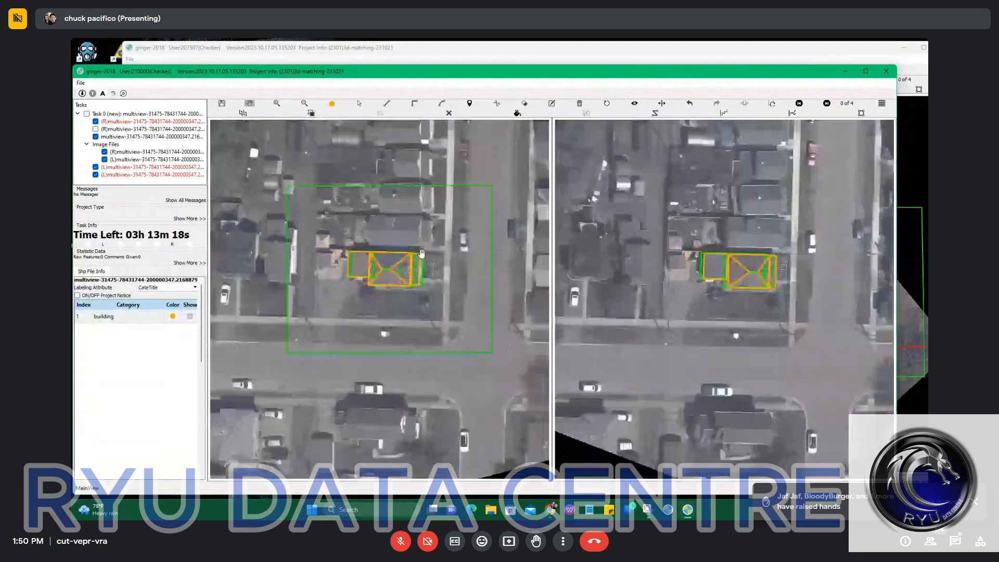
Draw a dormer ridge line crossing the short line on the hip face, parallel to the main roof's long eave
left_click_drag(448, 268, 413, 296)
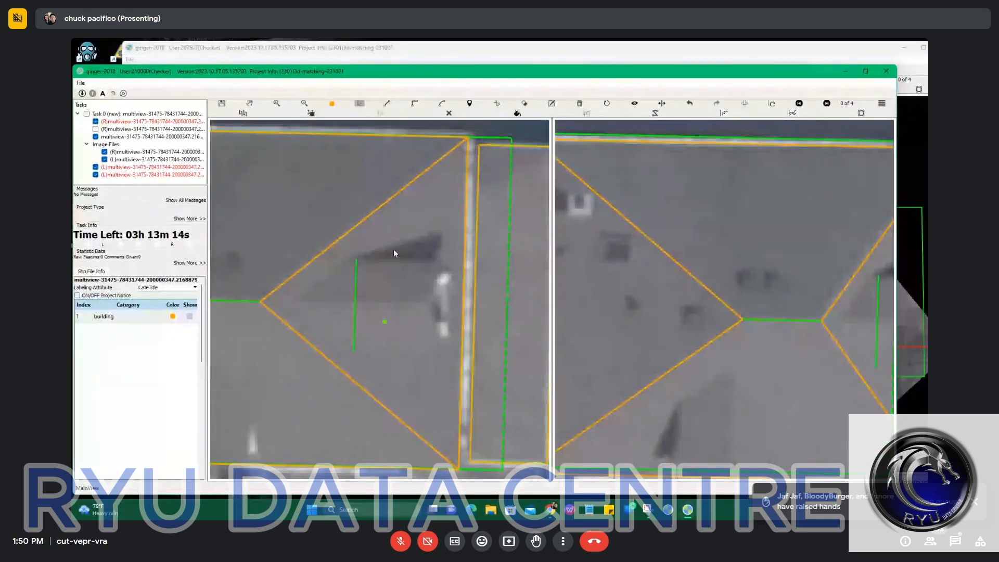
left_click(339, 309)
left_click(296, 301)
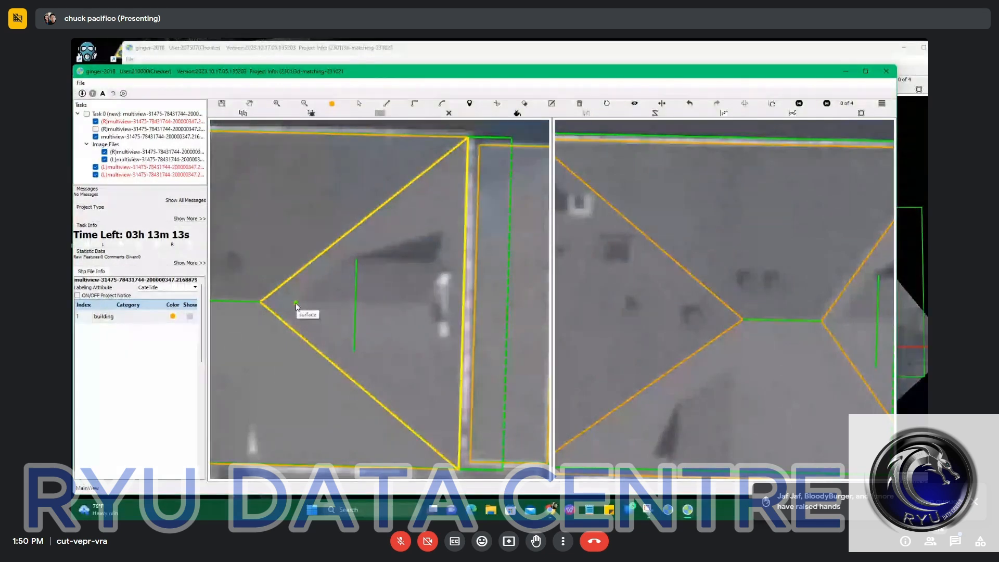
left_click(355, 135)
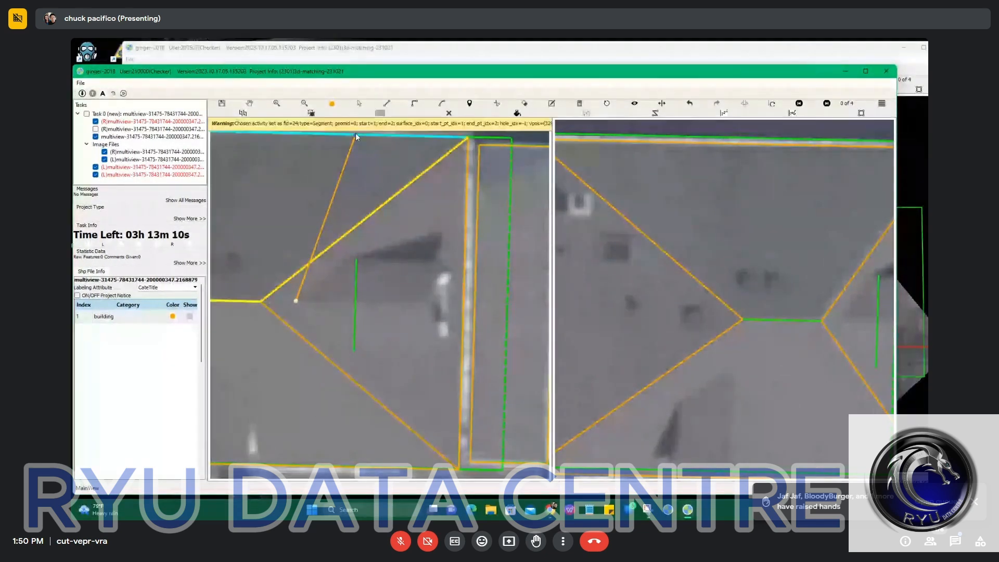
left_click(429, 303)
scroll(400, 343, "down", 3)
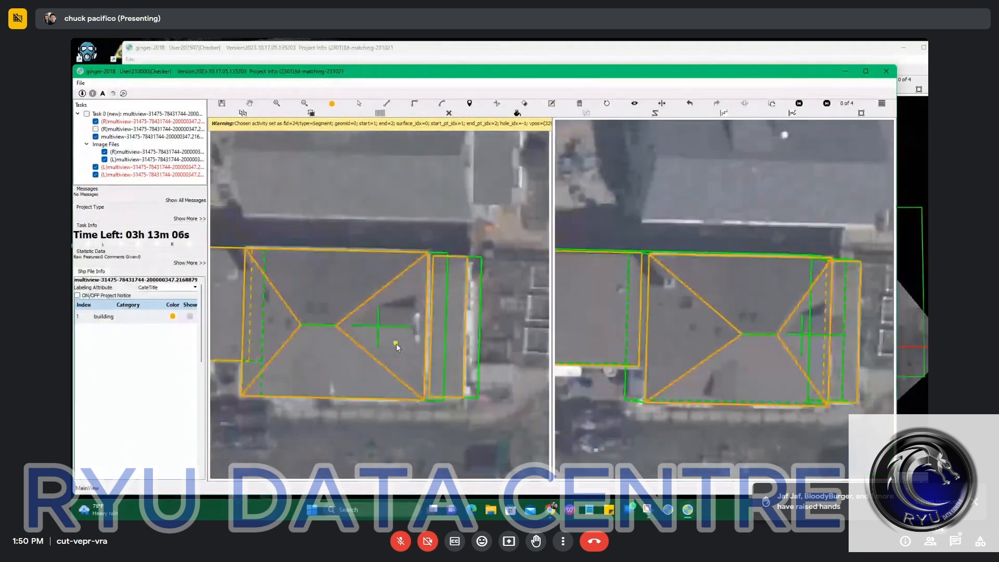
Inspect the dormer ridge line in 3D and adjust its height to match the dormer in comparison image 3 of 4
key("space")
left_click_drag(406, 360, 389, 327)
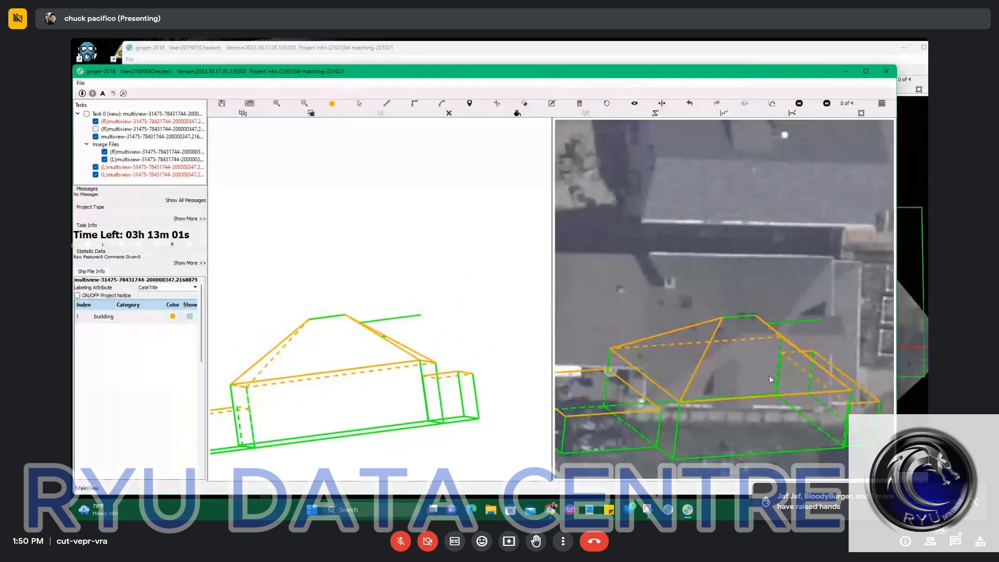
key("Right")
key("Right")
key("Right")
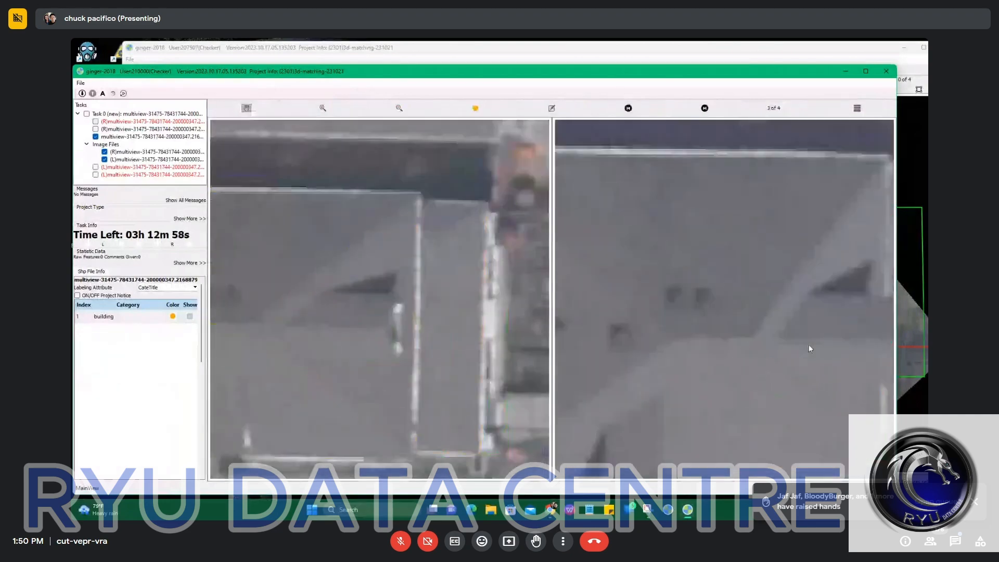
scroll(790, 337, "down", 2)
key("s")
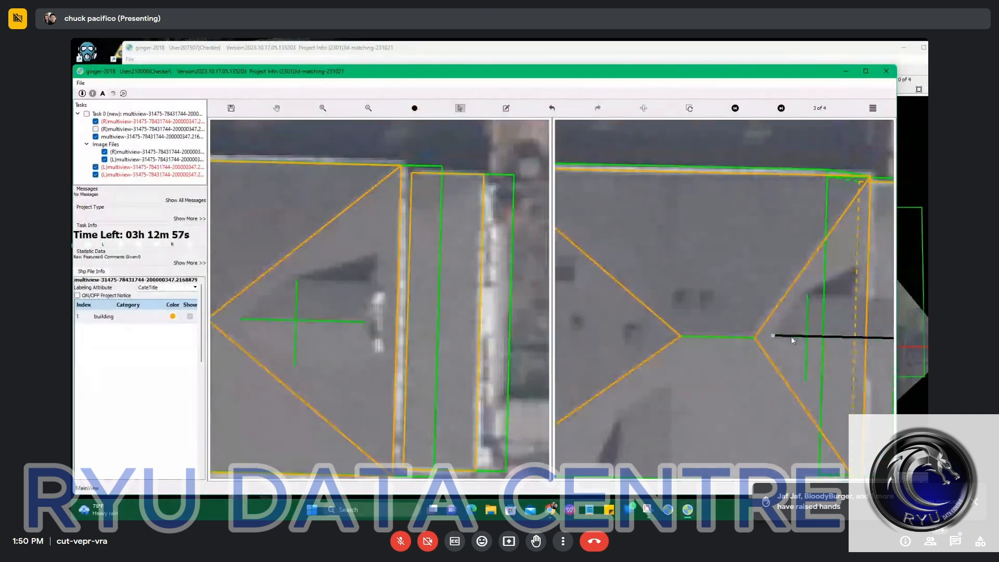
left_click(792, 337)
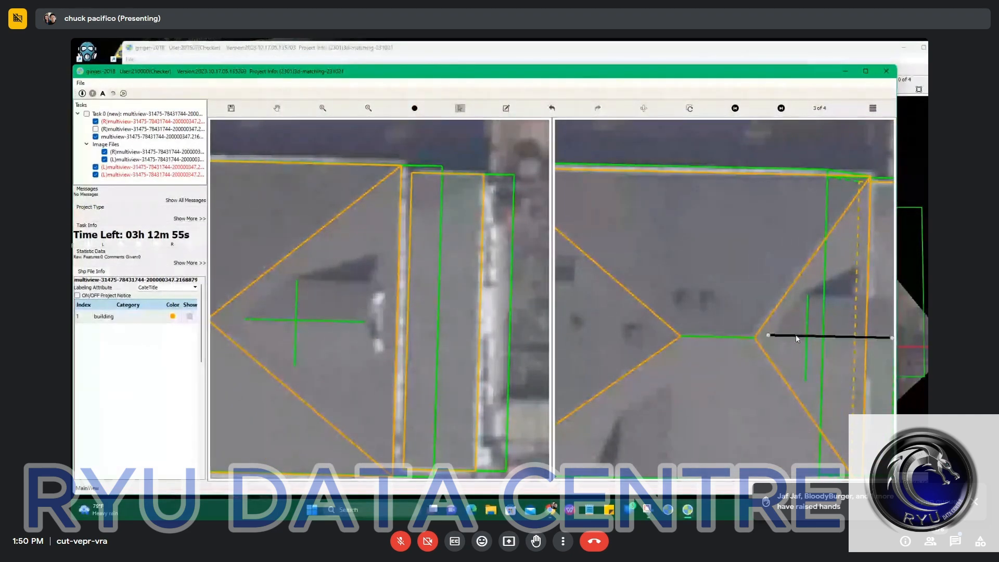
Check the dormer ridge line's elevation against the hip roof in a 3D side view and return to the aerial view
scroll(348, 321, "down", 2)
left_click_drag(340, 345, 368, 286)
left_click_drag(313, 353, 323, 319)
scroll(319, 326, "down", 4)
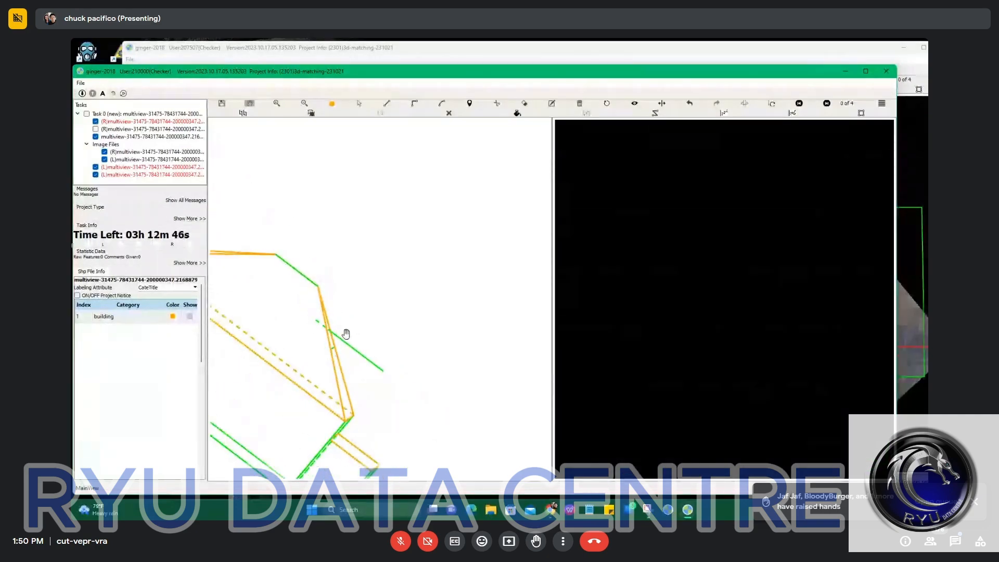
key("Escape")
scroll(420, 274, "up", 5)
scroll(276, 324, "up", 3)
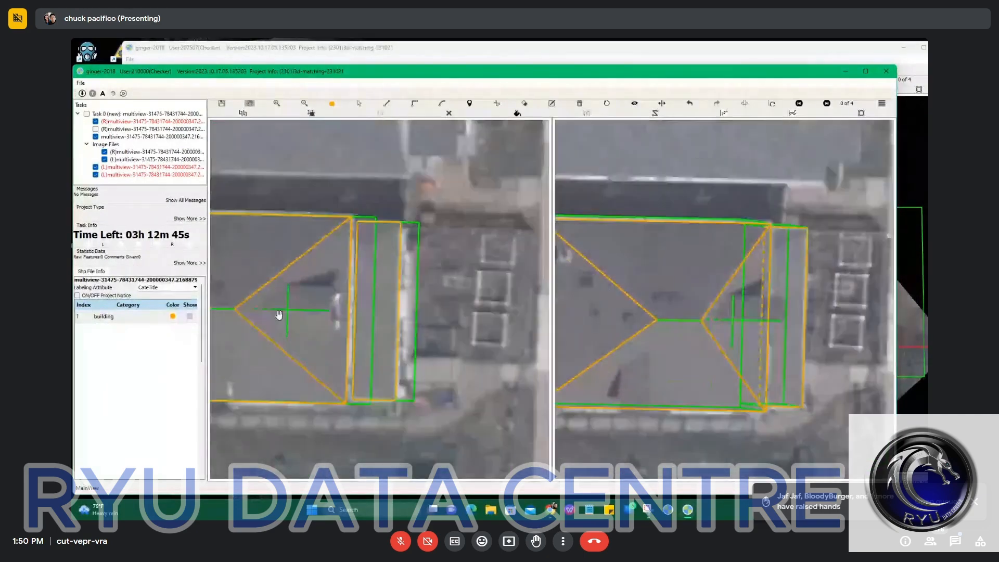
Delete the dormer ridge line and redraw it parallel to the main roof's long eave, ending at the dormer's front
left_click_drag(279, 314, 350, 328)
key("s")
left_click(381, 328)
key("Delete")
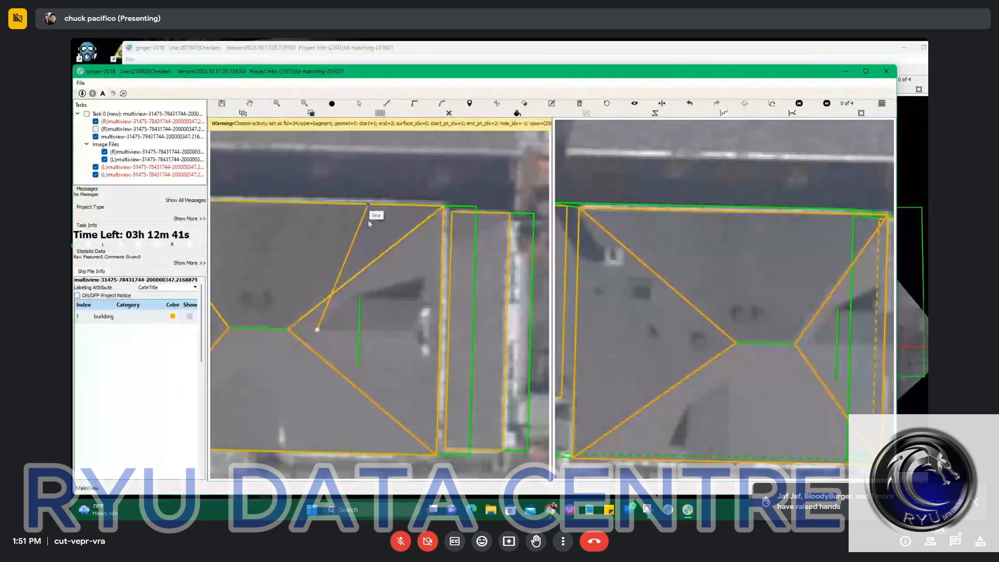
left_click(402, 323)
left_click(414, 332)
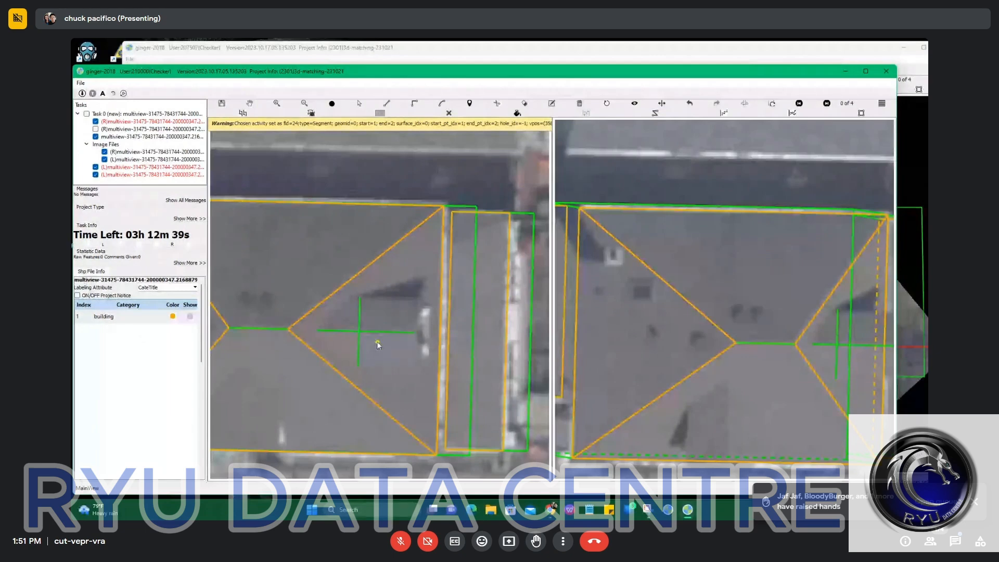
Draw the shadow-side dormer eave from the short cross line's end, parallel to the long eave and extending past the hip roof's end edge
scroll(446, 345, "up", 2)
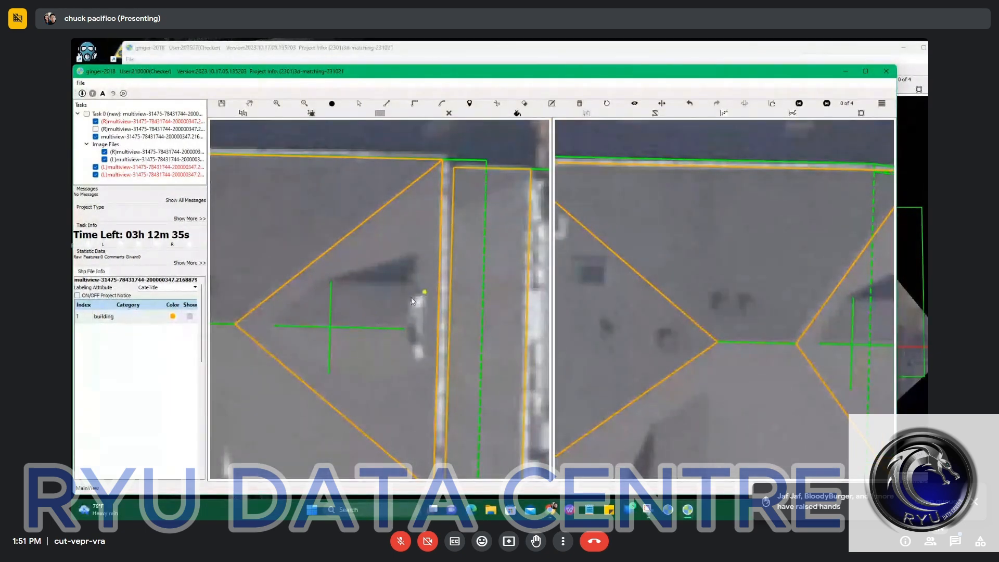
scroll(339, 295, "down", 2)
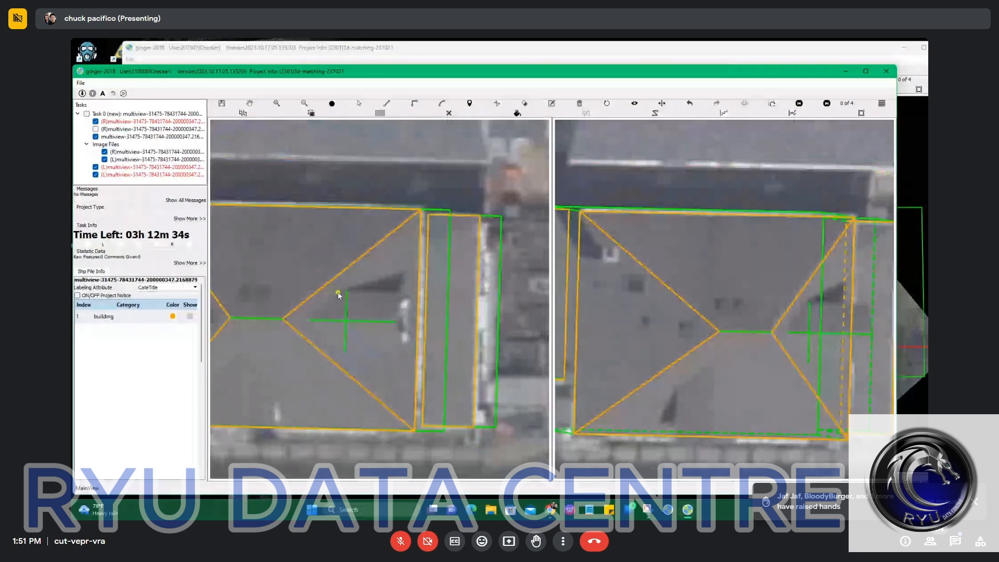
left_click(359, 210)
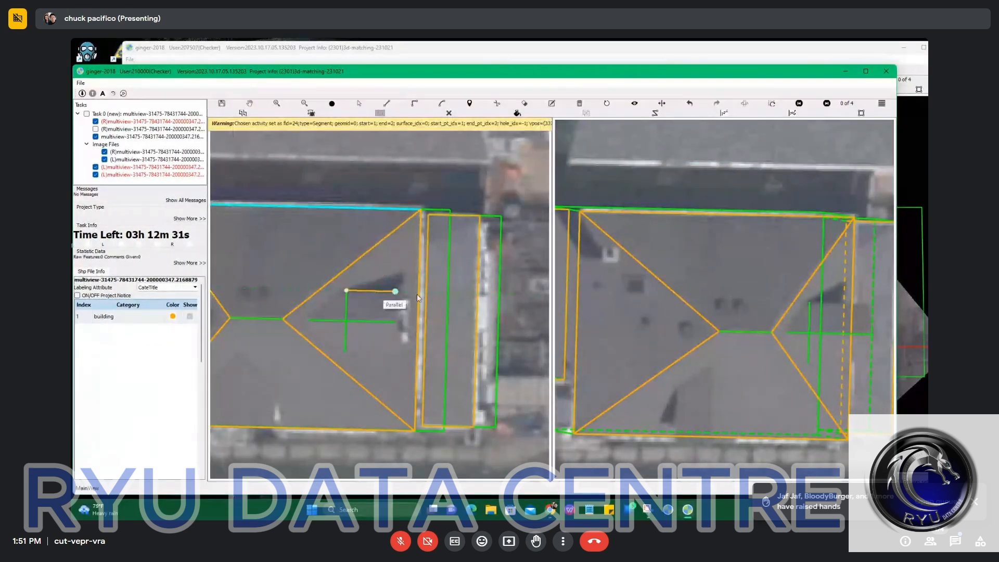
left_click(442, 292)
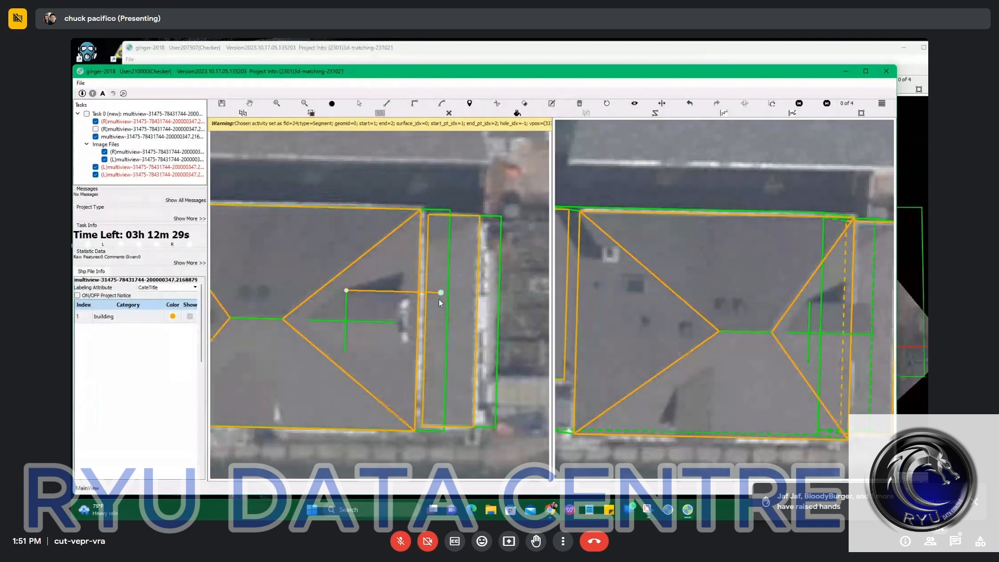
Draw the opposite dormer eave from the cross line's other end, parallel to the main roof's long eave, up to the dormer's front
left_click(344, 352)
left_click(395, 430)
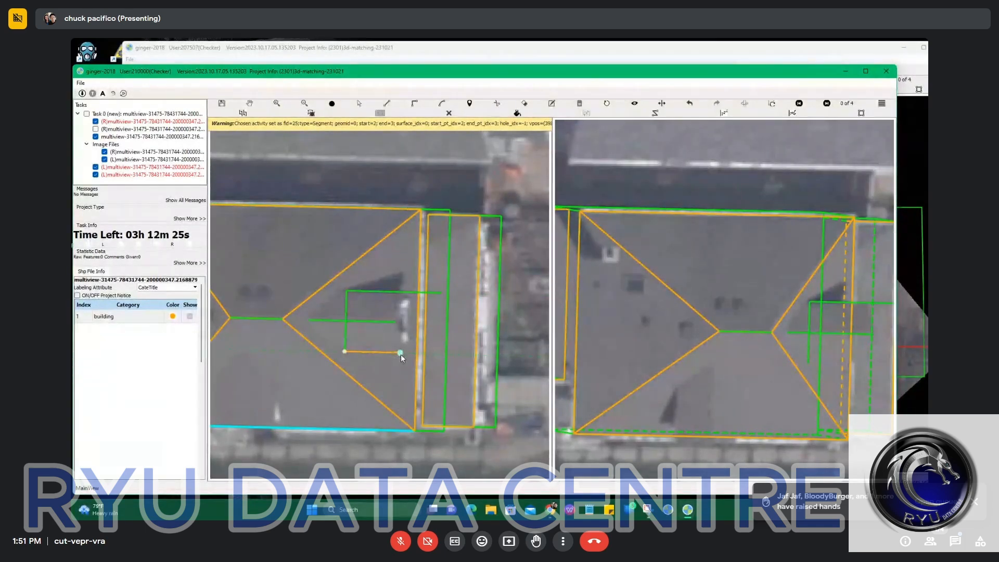
left_click(400, 353)
scroll(430, 289, "up", 1)
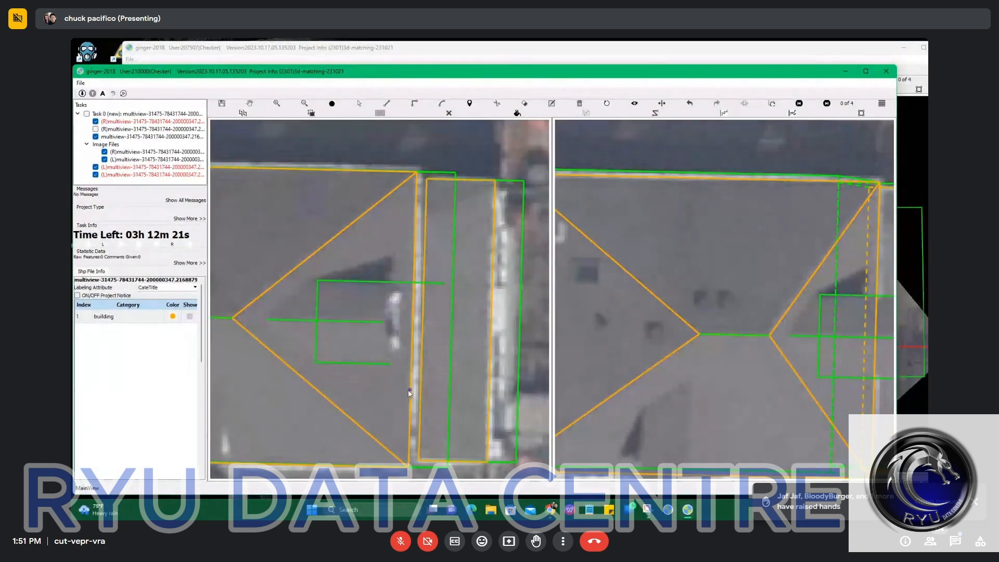
Redraw the shadow-side dormer eave shorter and close the dormer's front with a line parallel to the hip roof's end eave
scroll(337, 279, "up", 1)
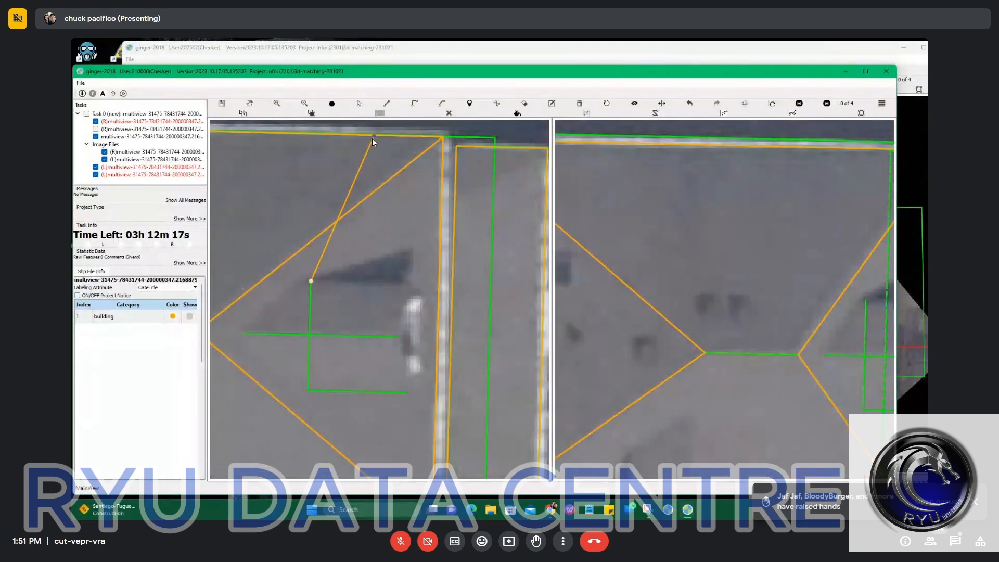
left_click(375, 140)
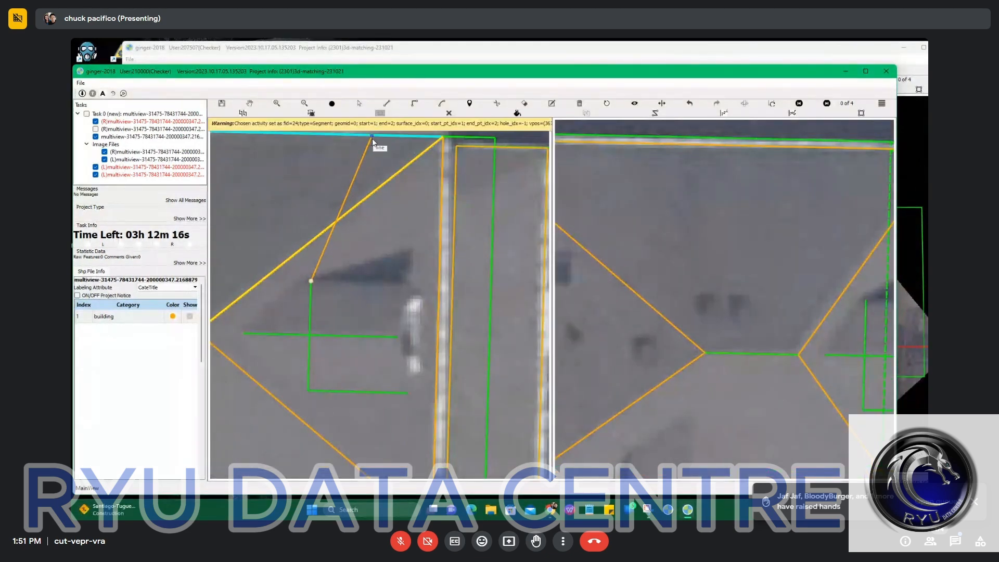
left_click(407, 284)
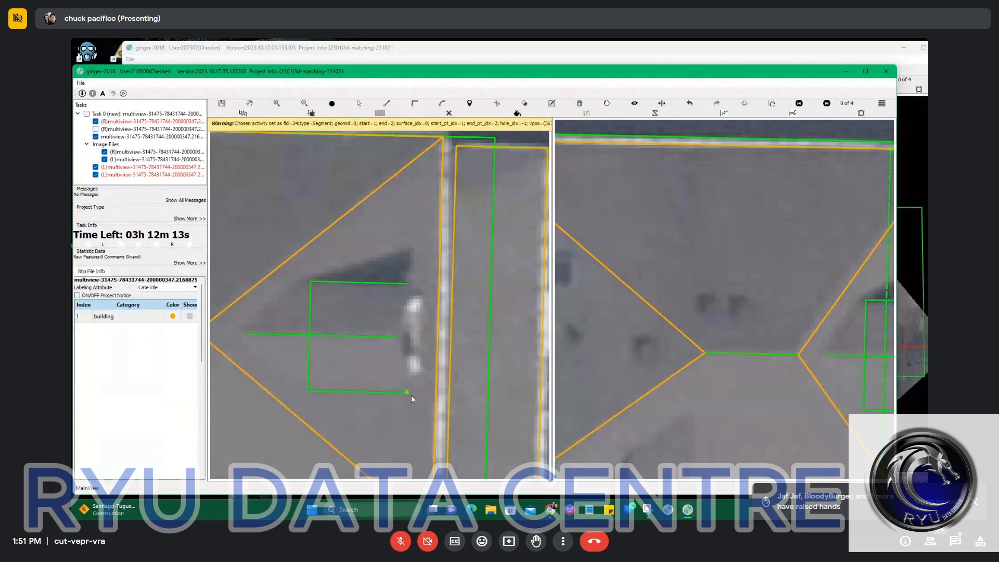
left_click(436, 357)
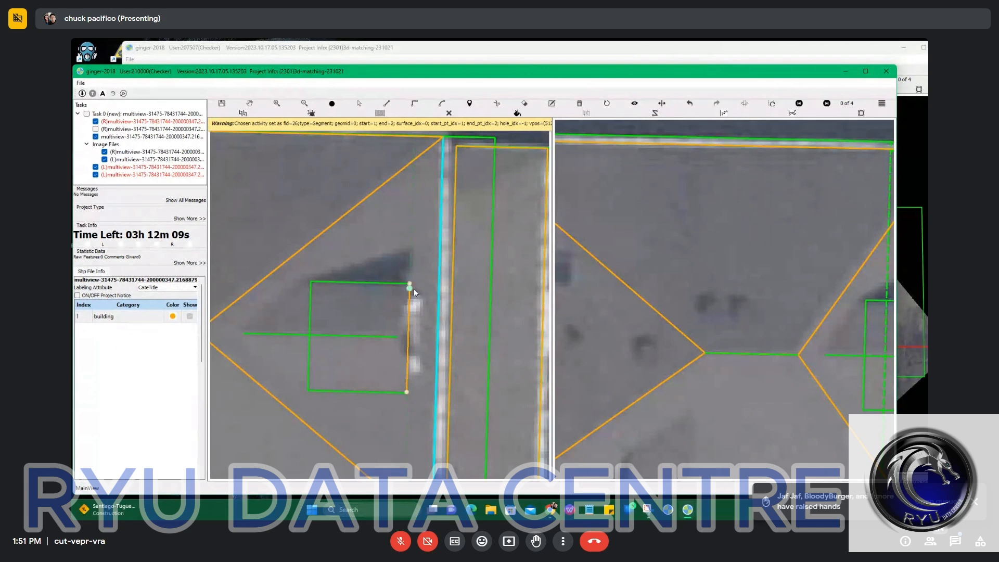
scroll(415, 292, "up", 3)
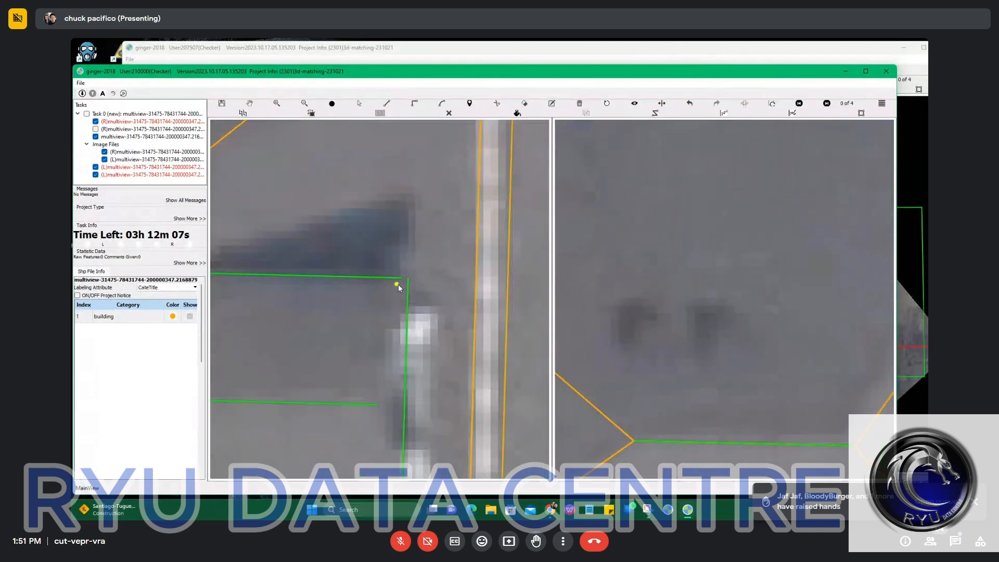
scroll(407, 290, "down", 3)
Delete the dormer's front line and its shadow-side eave
key("Escape")
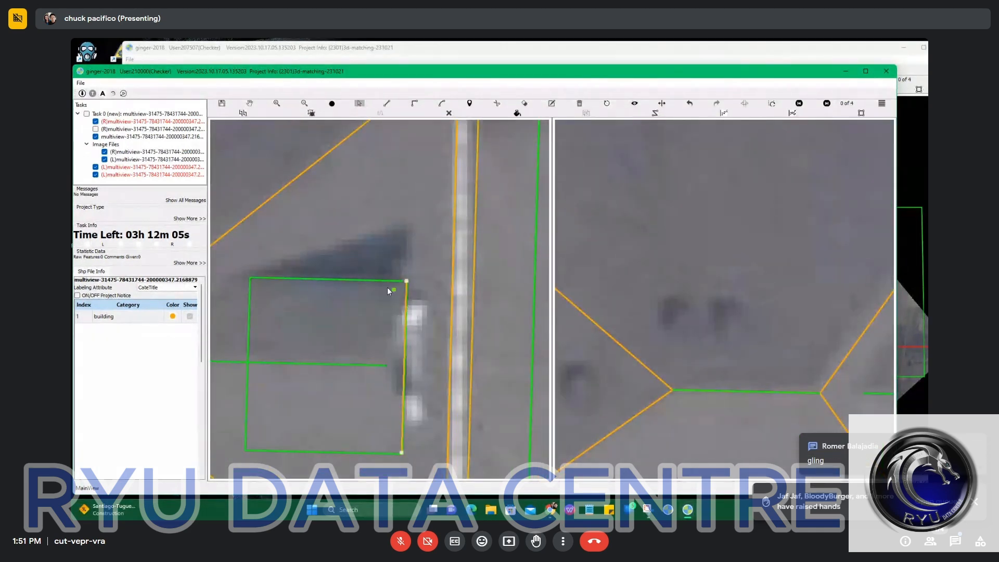
key("Delete")
left_click(389, 281)
key("Delete")
scroll(392, 299, "down", 1)
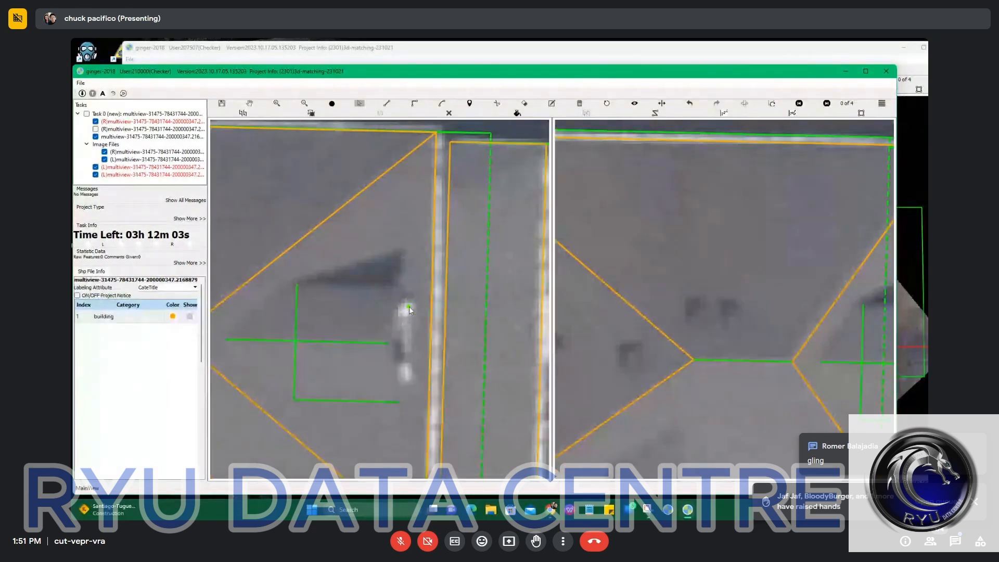
scroll(409, 306, "down", 1)
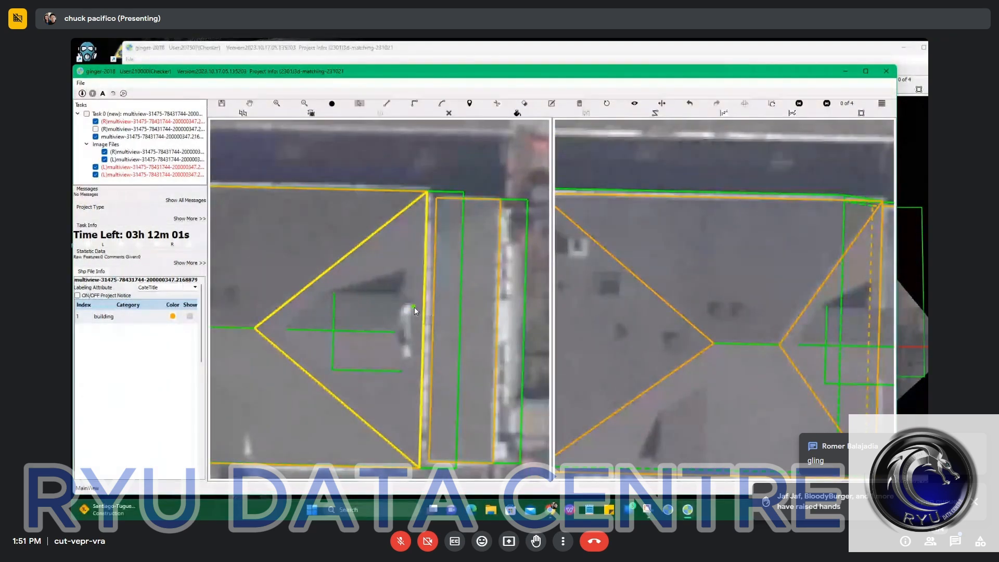
Draw the shadow-side dormer eave past the roof's end edge, parallel to the long eave, and add a front line parallel to the cross line
scroll(392, 302, "up", 1)
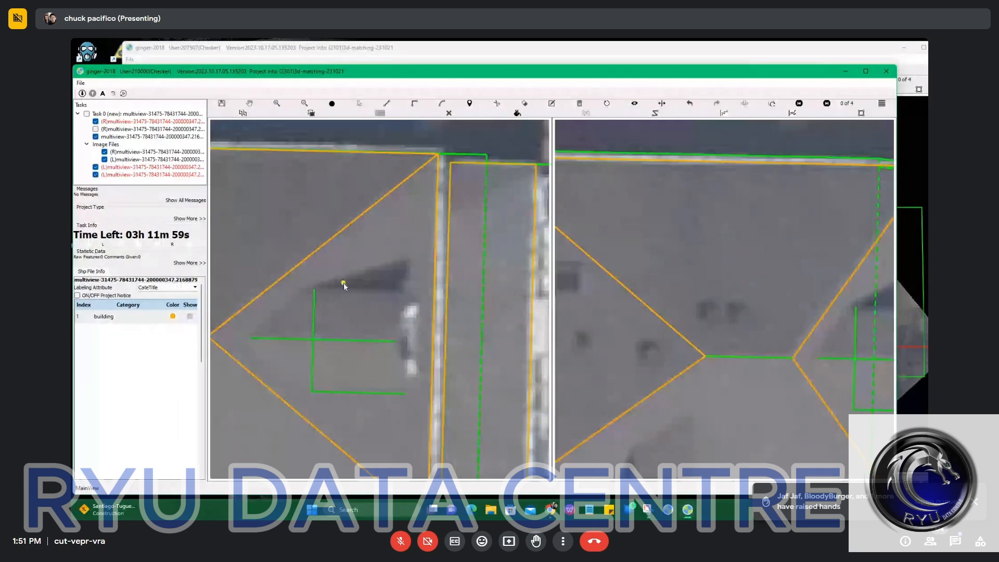
left_click(314, 290)
left_click(340, 151)
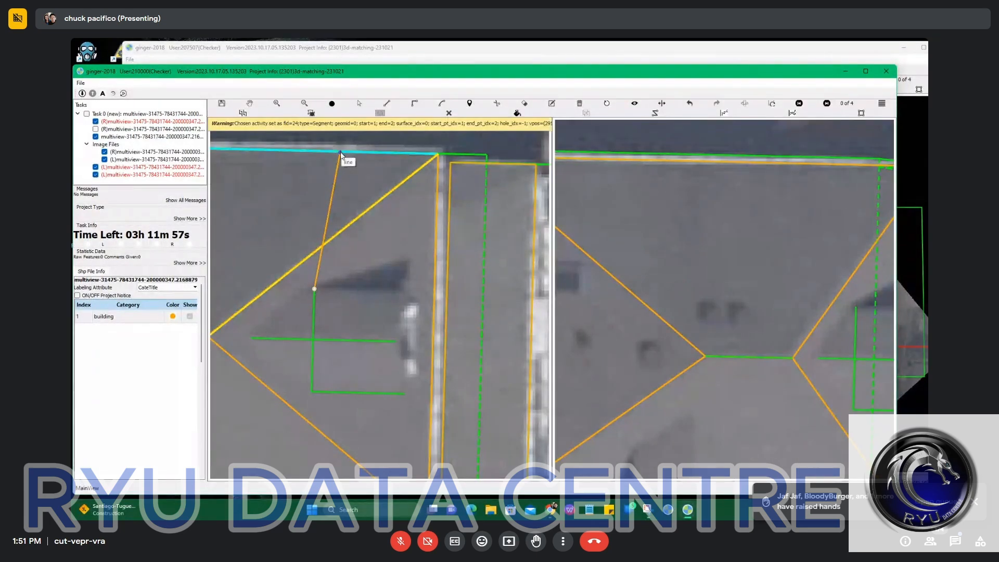
left_click(464, 293)
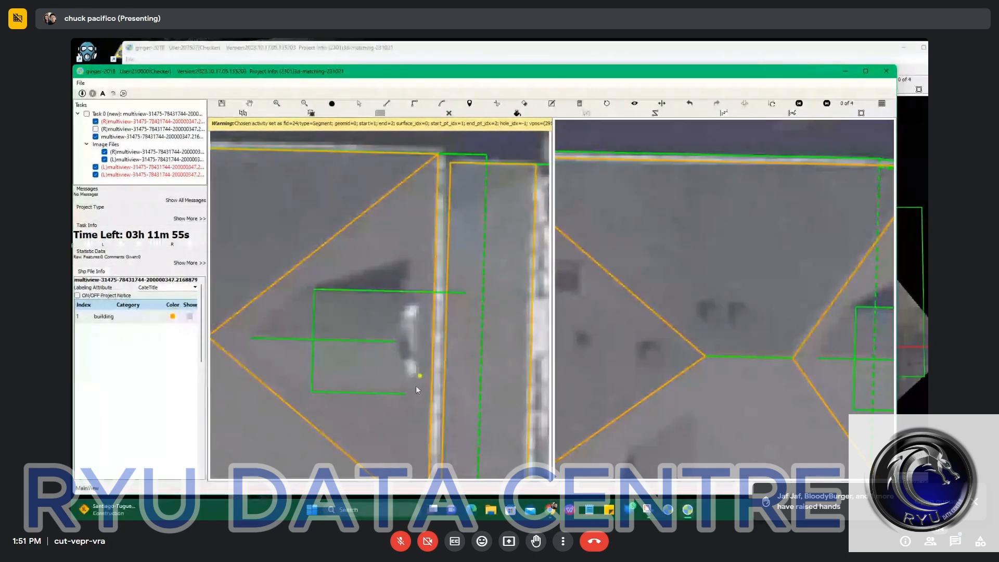
left_click(312, 364)
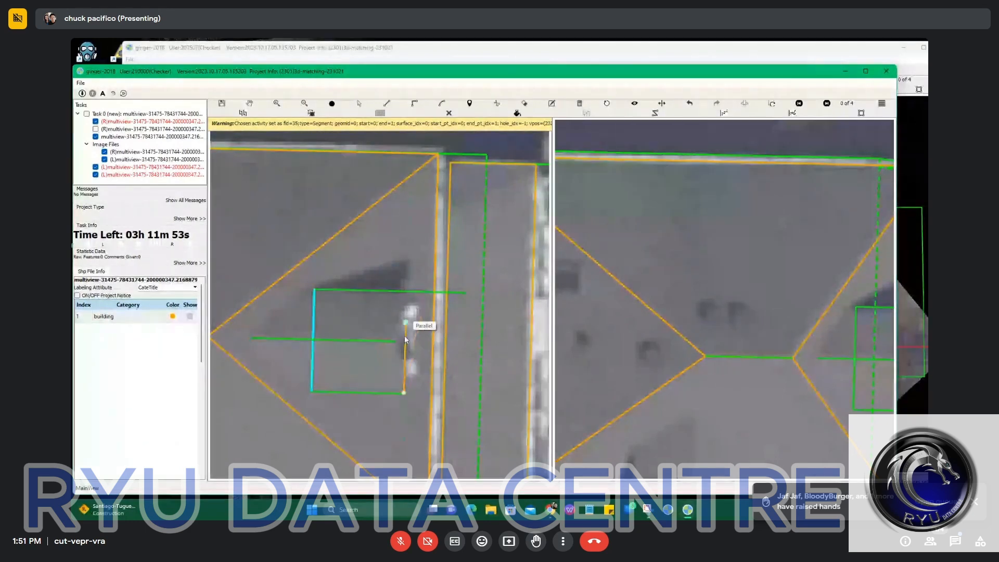
left_click(407, 291)
scroll(411, 289, "up", 2)
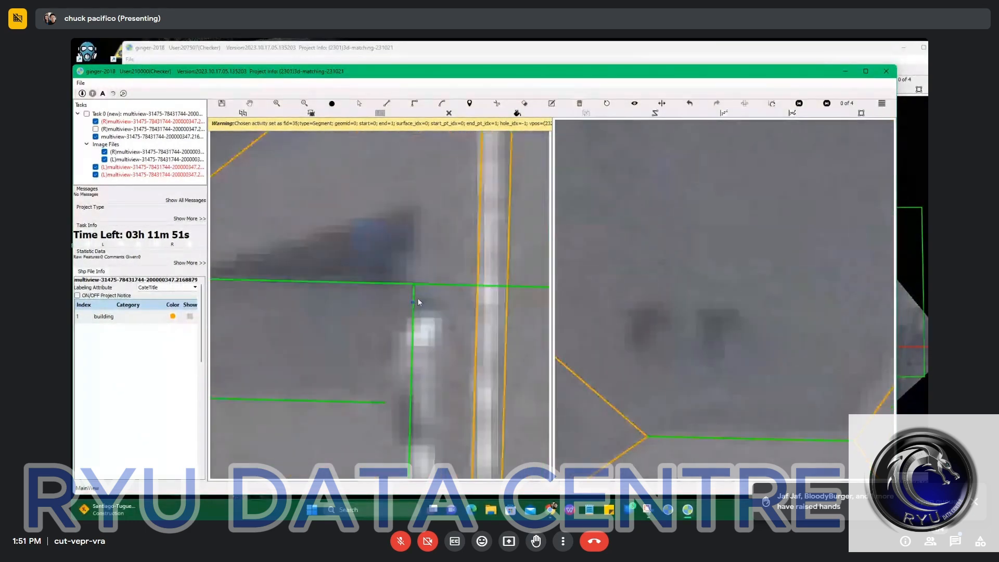
scroll(412, 315, "down", 4)
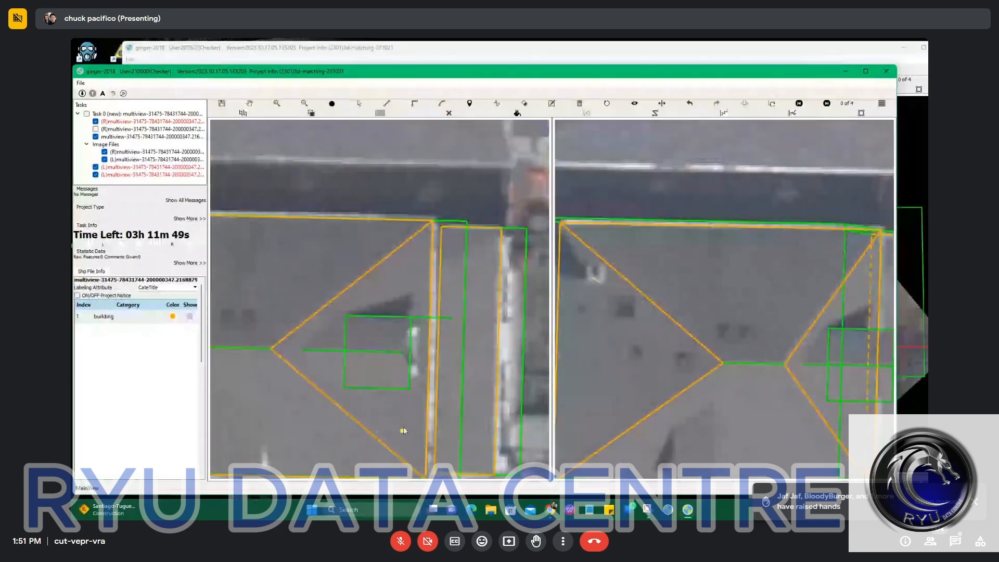
Check the heights of the dormer's eaves and ridge against the hip roof in a 3D side view, and return to the aerial view
key("space")
left_click_drag(403, 428, 417, 348)
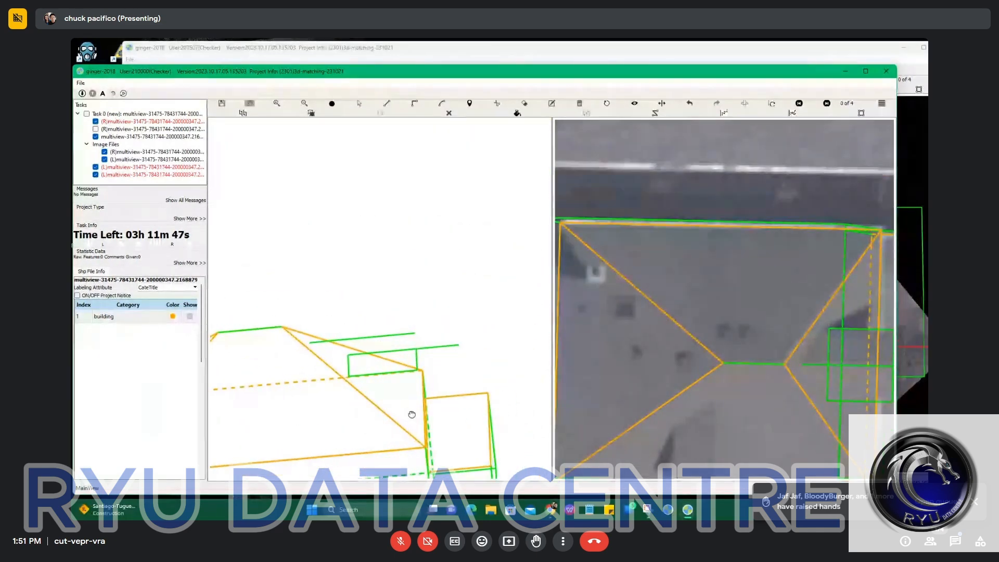
left_click_drag(411, 413, 402, 371)
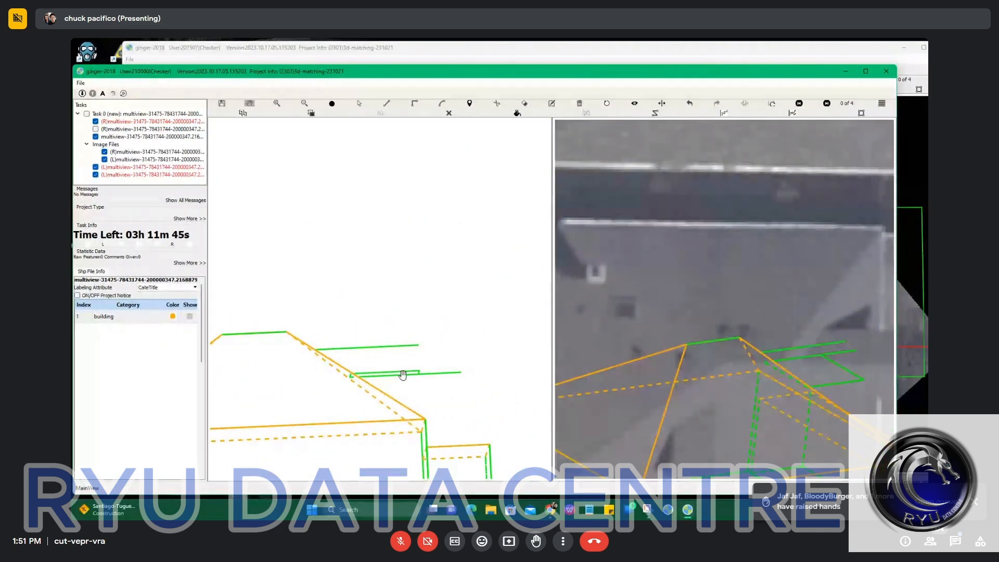
key("space")
scroll(383, 283, "up", 7)
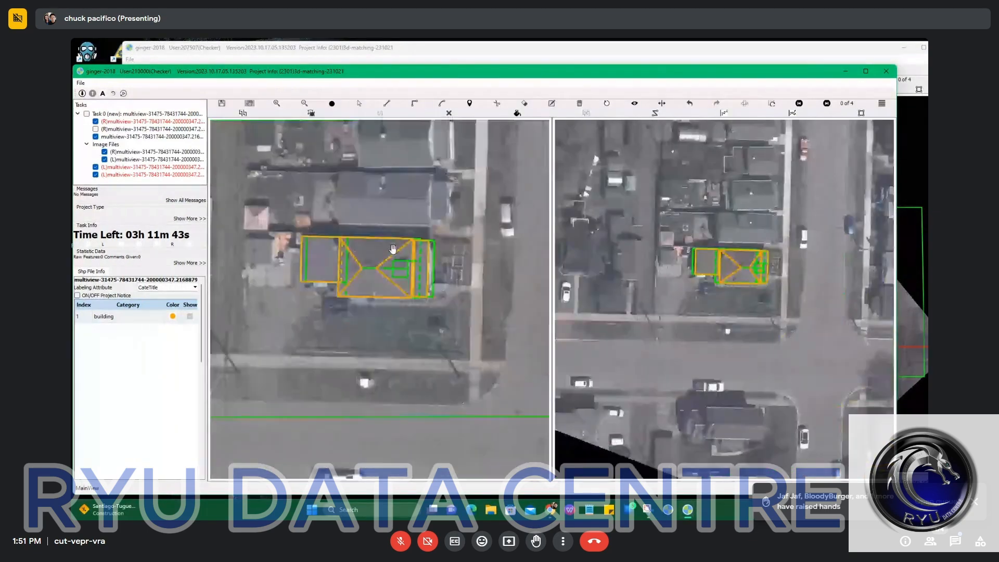
Outline the dormer's shadow-side roof face as a closed polygon through the ridge ends and the eave corners
key("l")
left_click(432, 298)
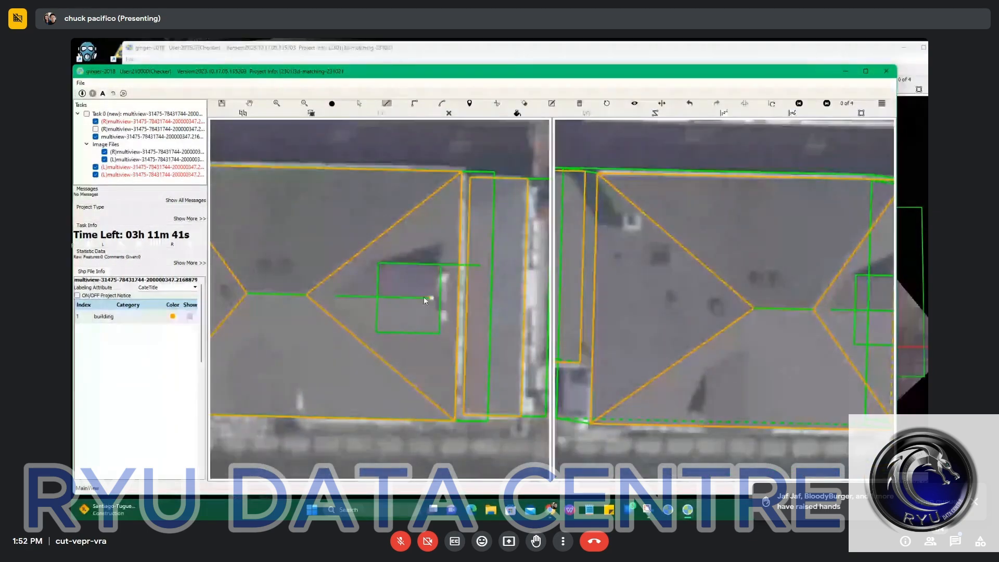
left_click(334, 296)
left_click(377, 263)
left_click(438, 264)
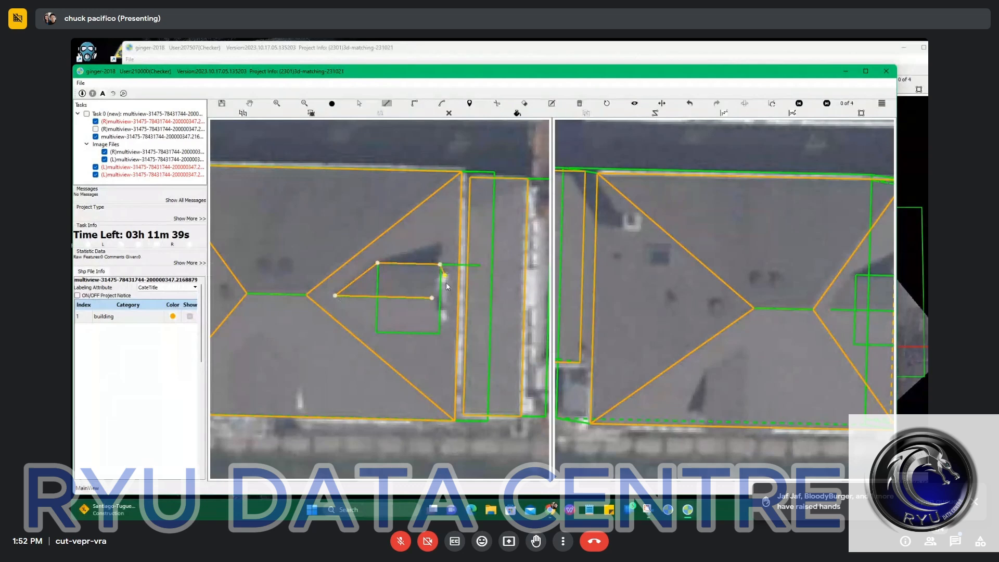
left_click(433, 298)
left_click(432, 298)
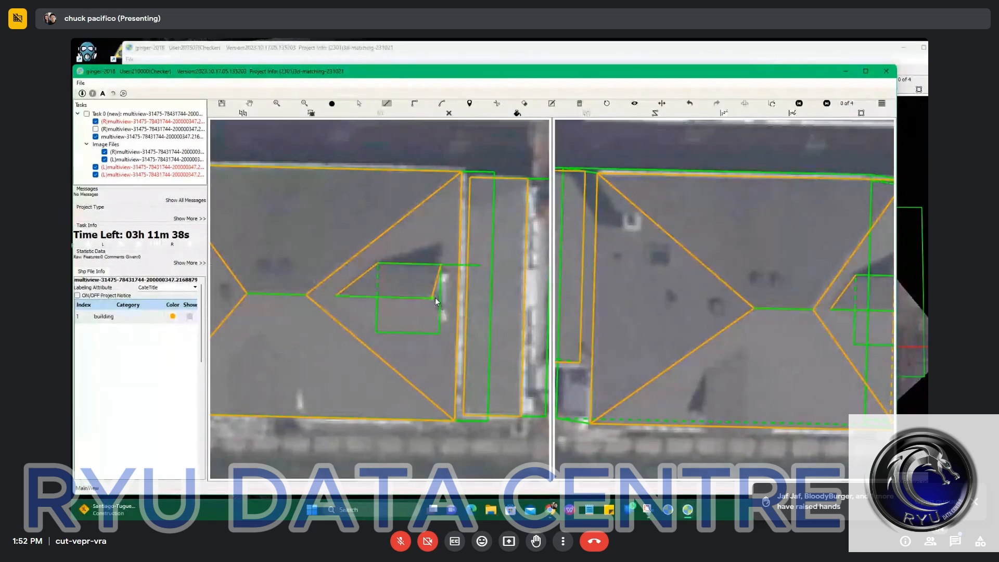
Outline the dormer's opposite roof face and the triangular front between the ridge end and both eave corners
left_click(337, 297)
scroll(435, 305, "up", 3)
left_click(465, 183)
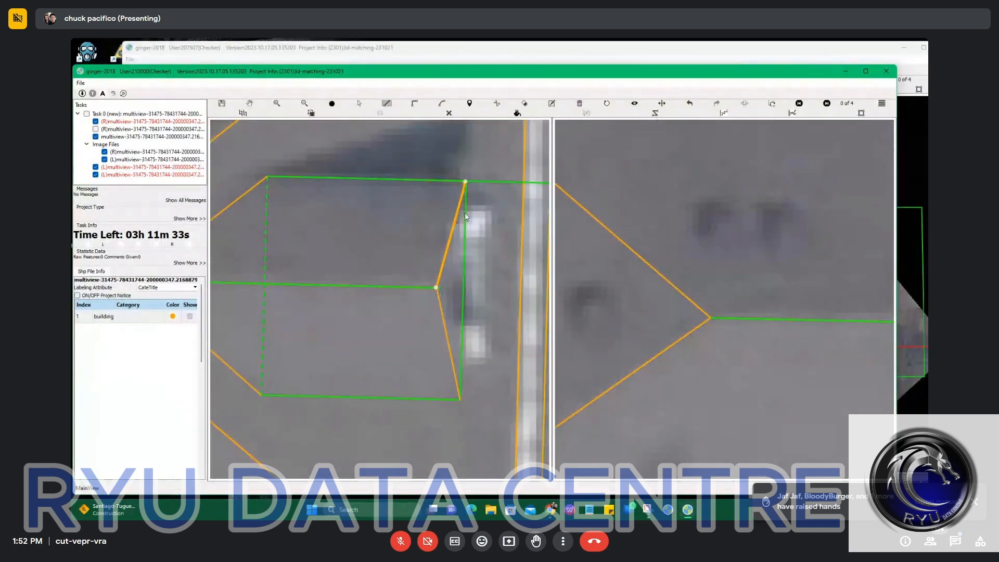
left_click(458, 399)
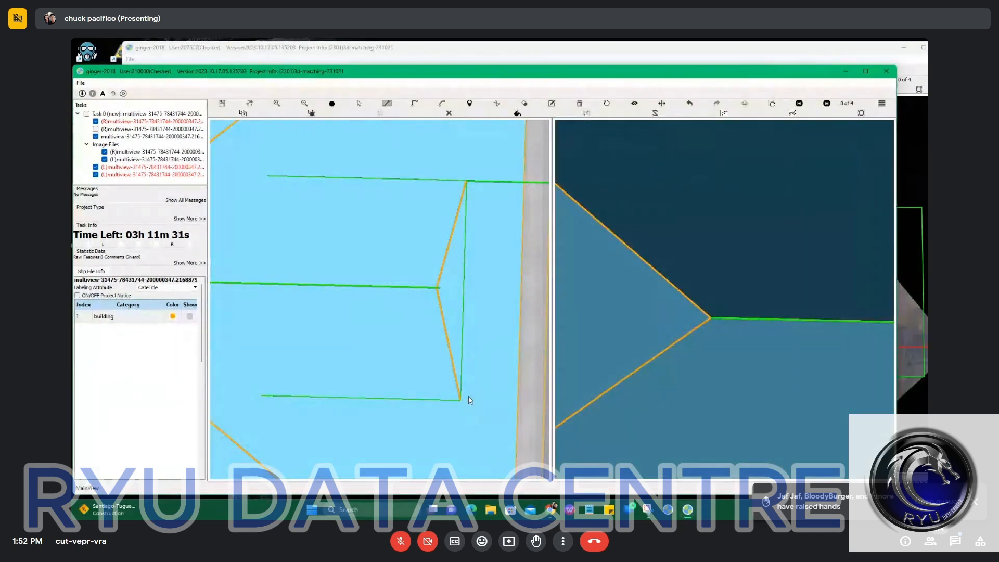
scroll(380, 323, "down", 3)
key("Escape")
Inspect the filled dormer and hip roof faces in 3D from several angles, and compare the outlines with the aerial images
left_click_drag(397, 343, 406, 276)
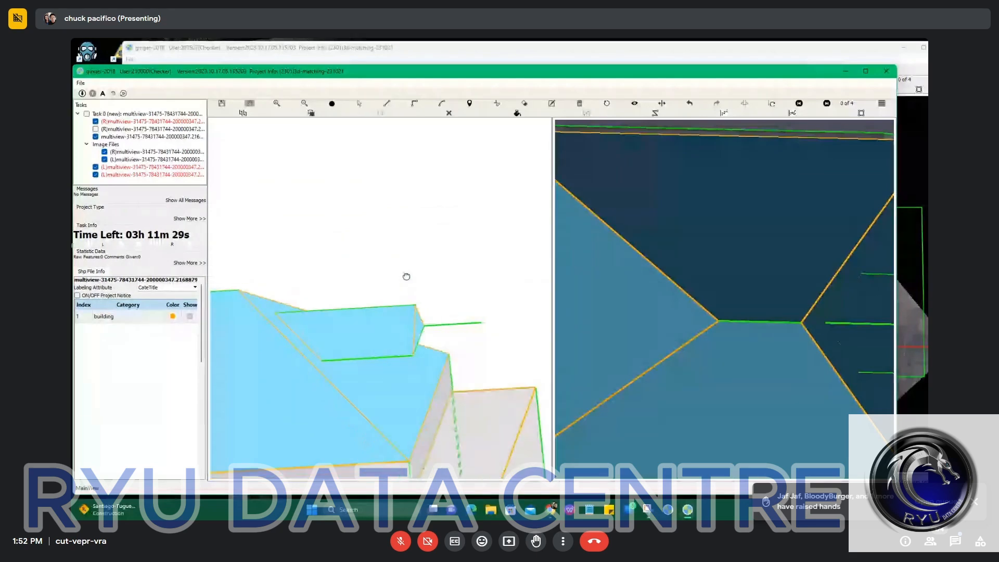
left_click_drag(370, 370, 291, 277)
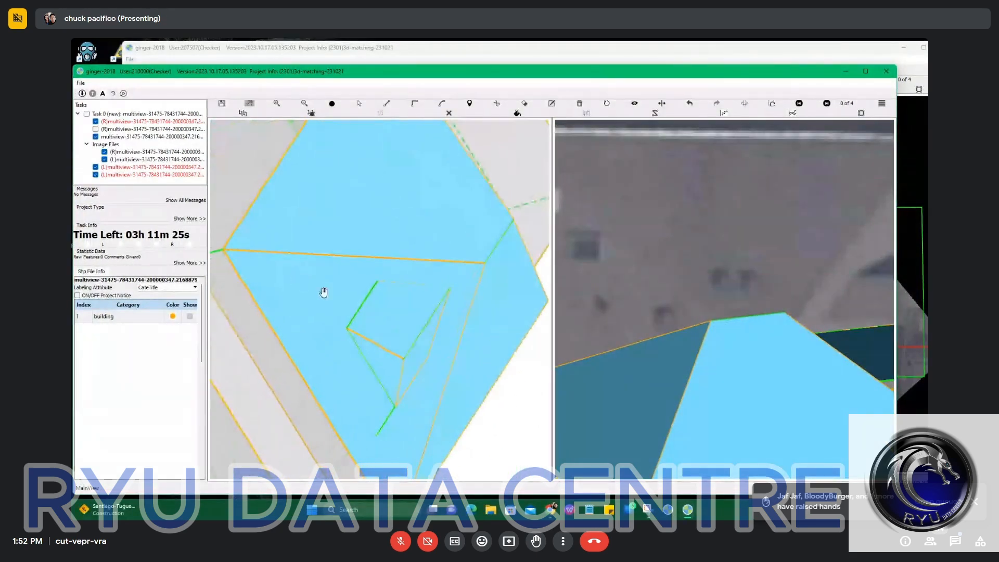
scroll(414, 346, "down", 5)
scroll(386, 312, "up", 4)
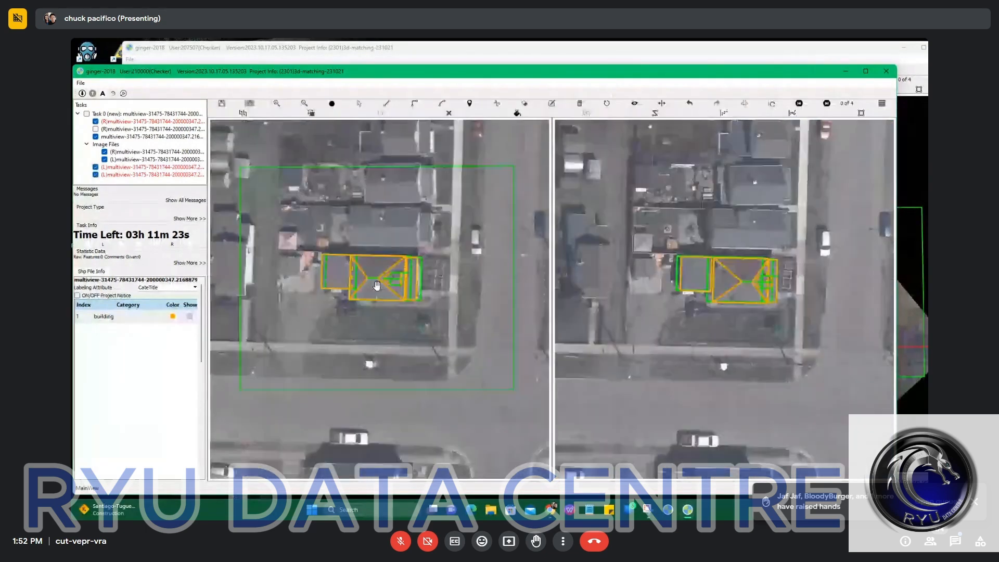
scroll(376, 302, "up", 3)
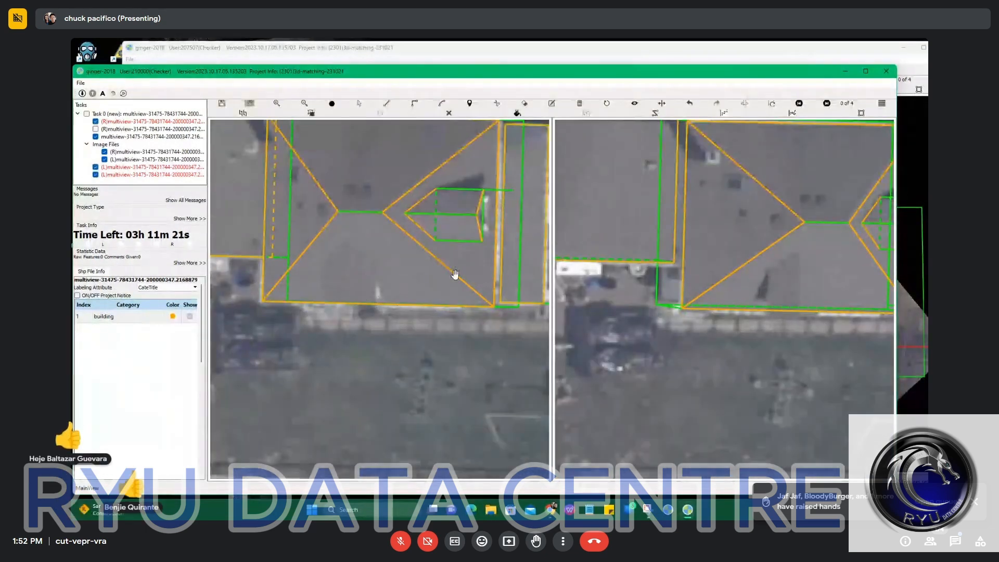
scroll(448, 227, "down", 3)
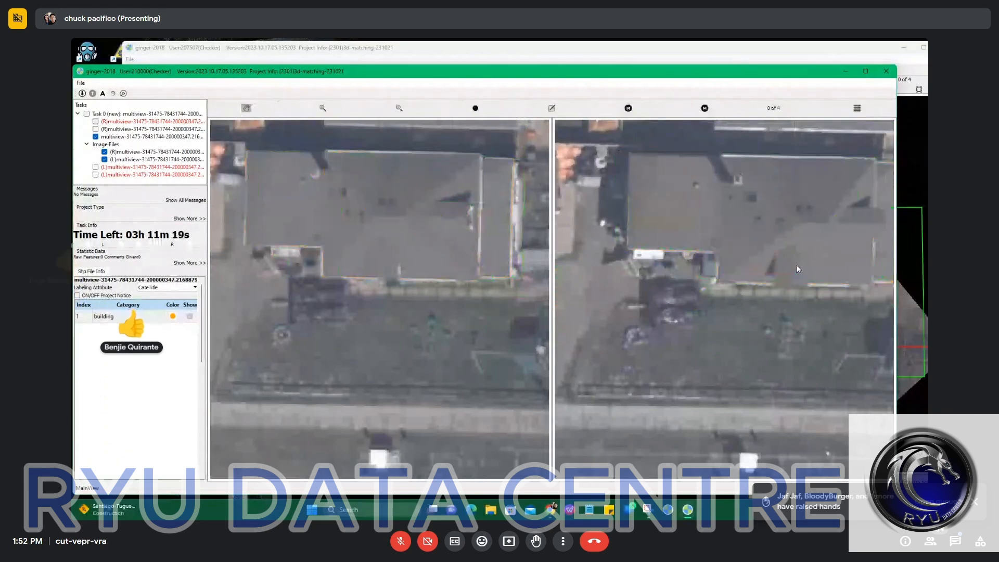
Compare the roof outlines with the aerial images from the different views, and examine the small second dormer on the lawn-side hip face
scroll(807, 262, "up", 2)
key("Left")
scroll(632, 261, "up", 1)
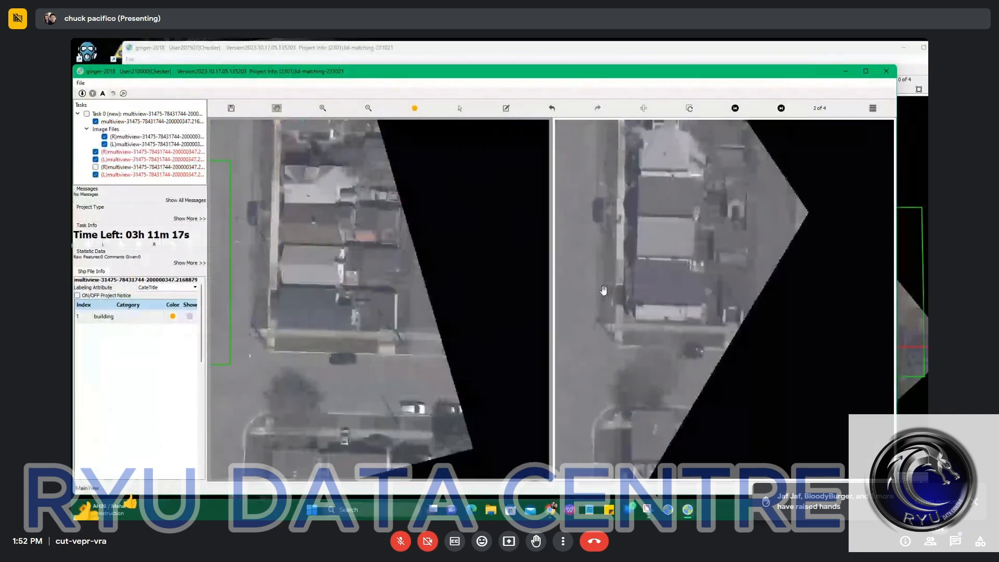
scroll(602, 291, "down", 2)
left_click_drag(602, 292, 737, 306)
scroll(737, 306, "up", 6)
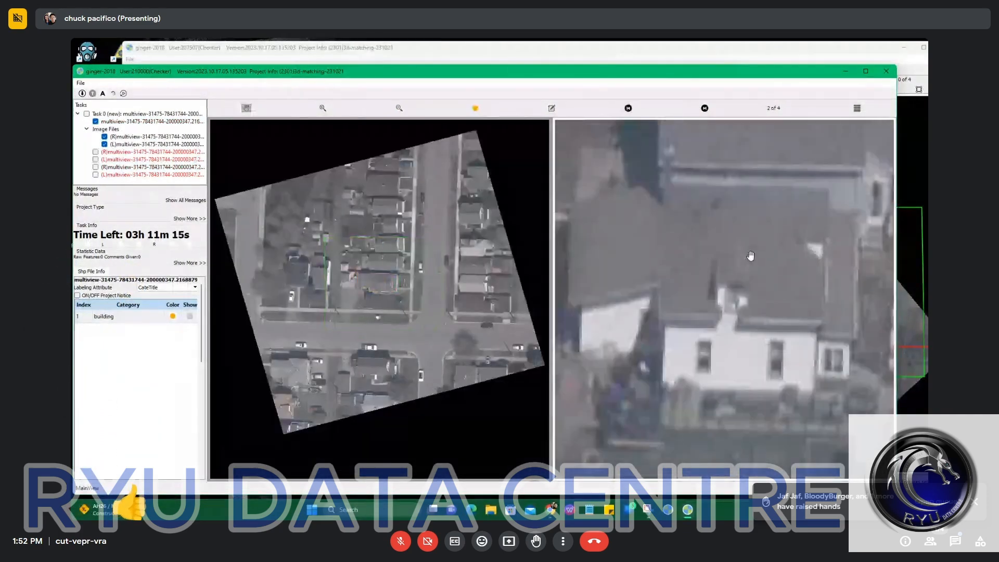
scroll(748, 272, "down", 6)
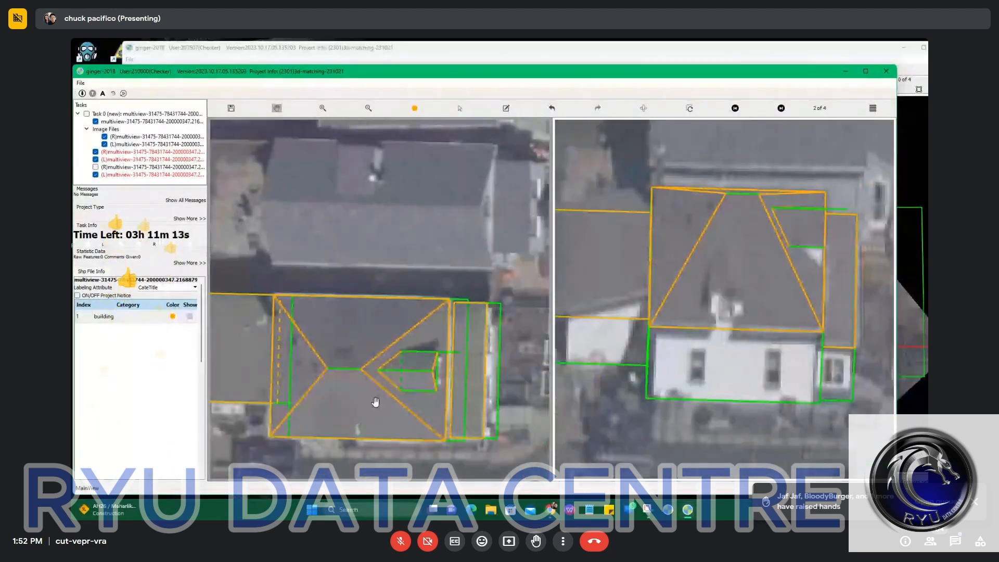
key("Right")
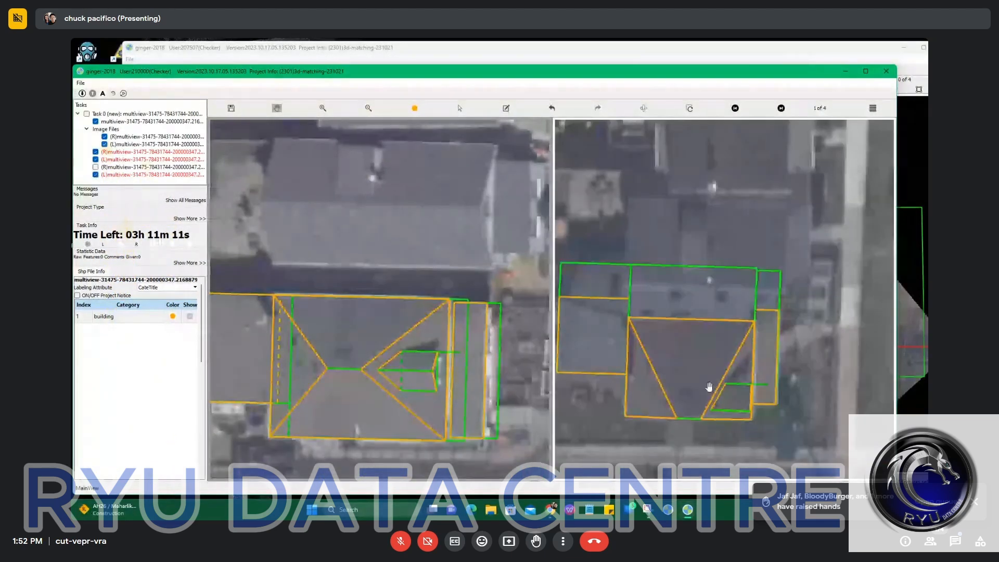
key("Right")
key("Page_Up")
key("Left")
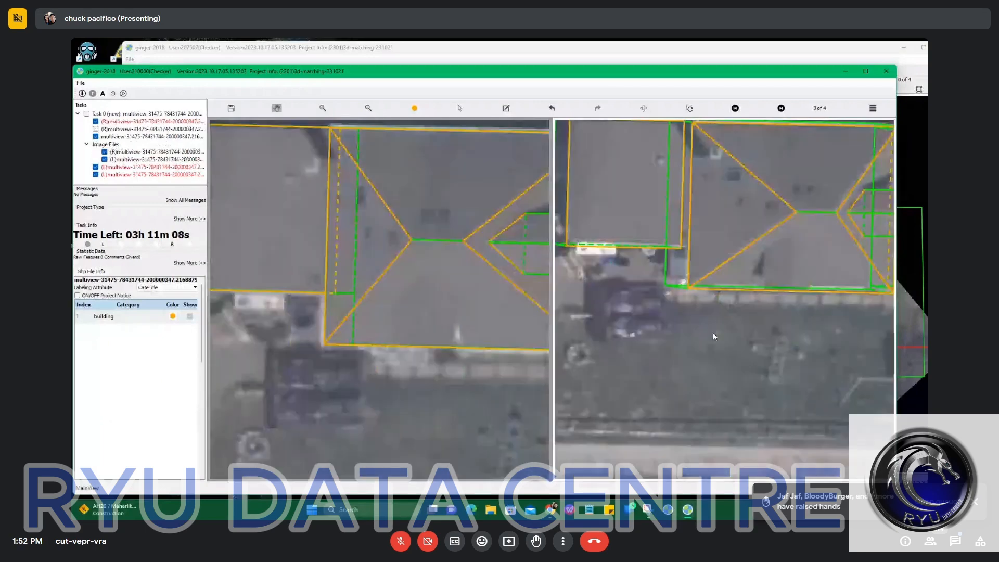
scroll(715, 336, "down", 2)
scroll(776, 280, "up", 4)
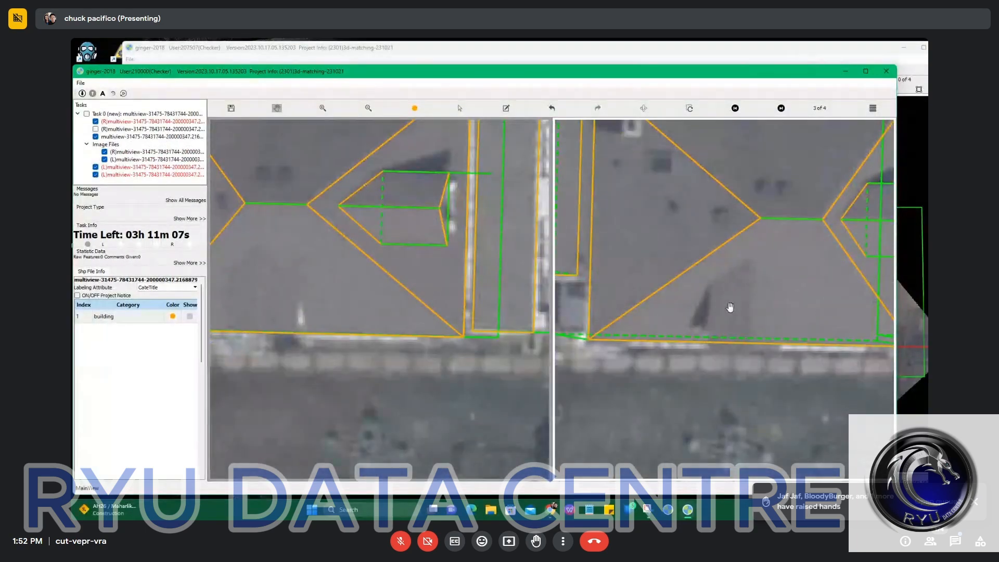
scroll(730, 307, "down", 3)
key("Page_Down")
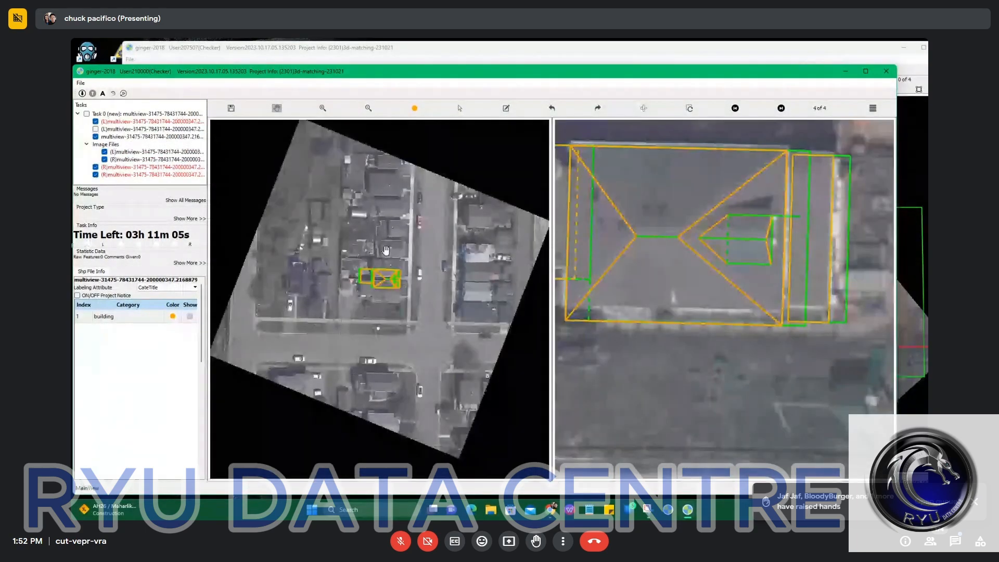
Draw the second dormer's ridge line on the lawn-side hip face, parallel to the hip roof's side eave
scroll(386, 250, "up", 5)
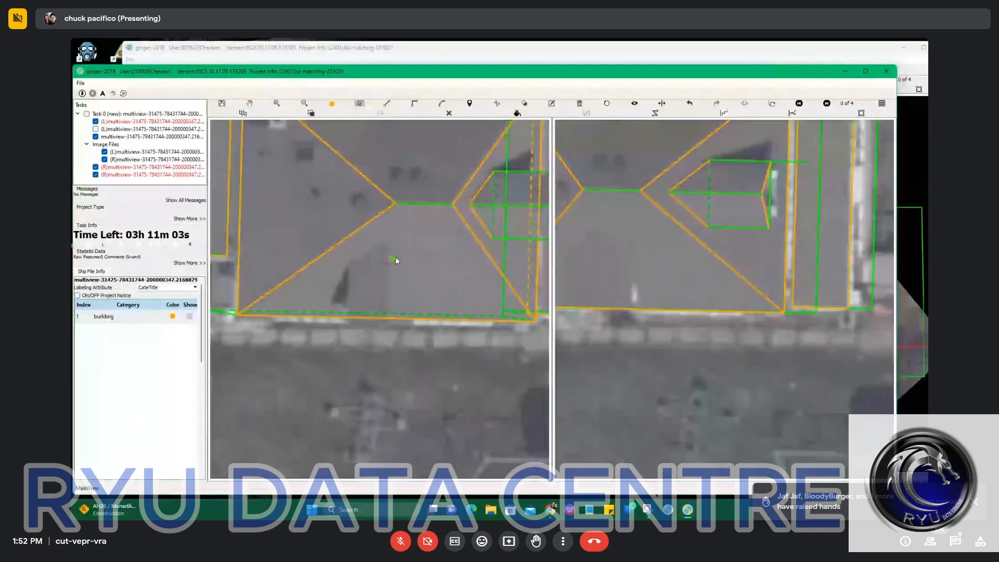
scroll(395, 258, "up", 2)
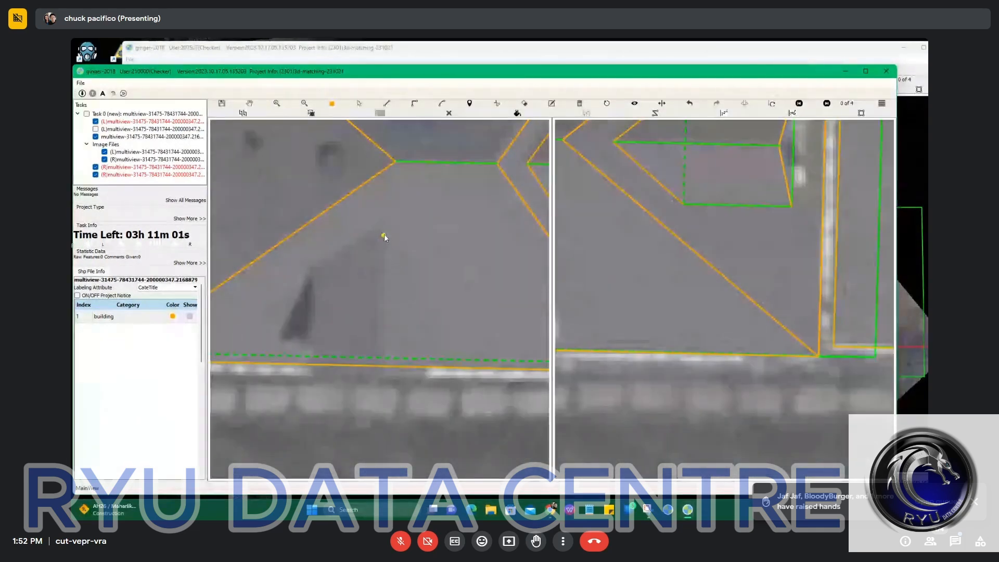
left_click(384, 235)
left_click_drag(316, 280, 421, 267)
scroll(416, 270, "down", 1)
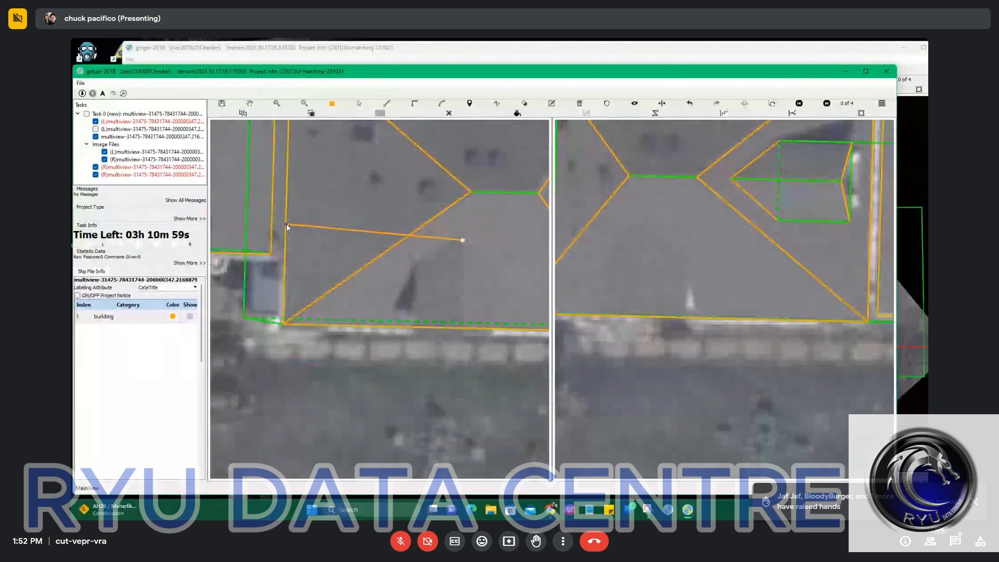
left_click(286, 226)
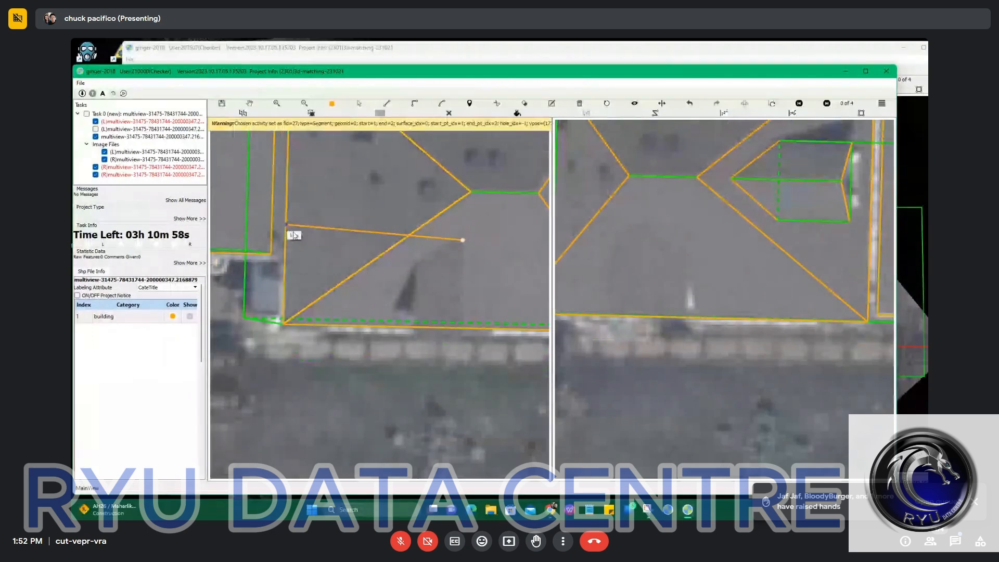
left_click(461, 332)
Draw the second dormer's rear width line parallel to the lawn-side eave, and its shadow-side eave parallel to the dormer ridge
left_click(417, 267)
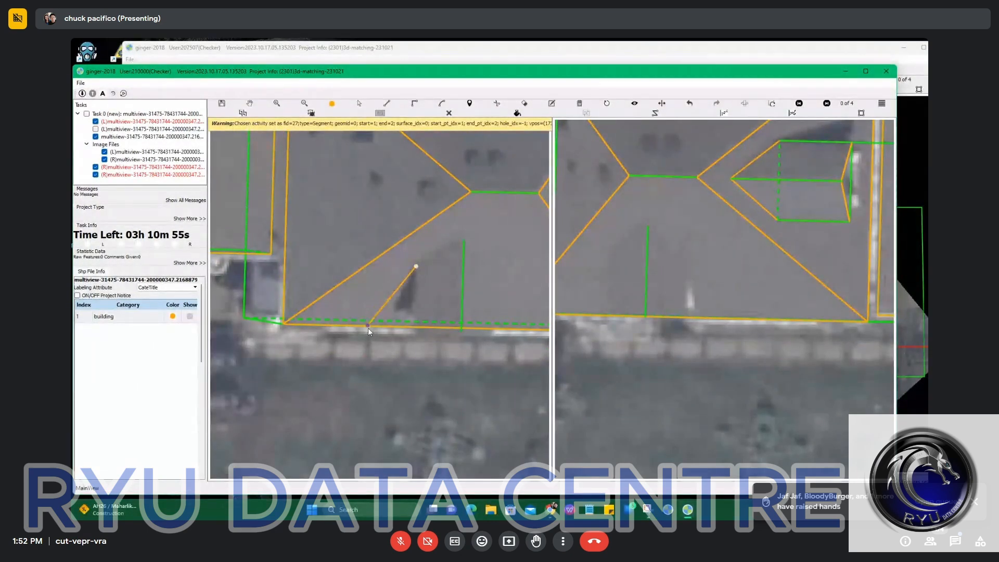
left_click(367, 328)
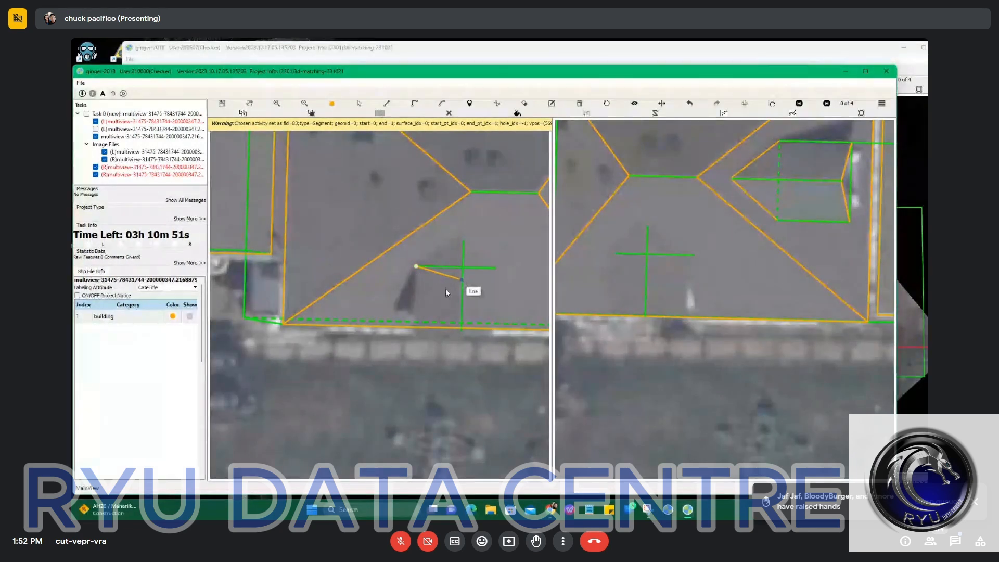
left_click(462, 290)
left_click(415, 352)
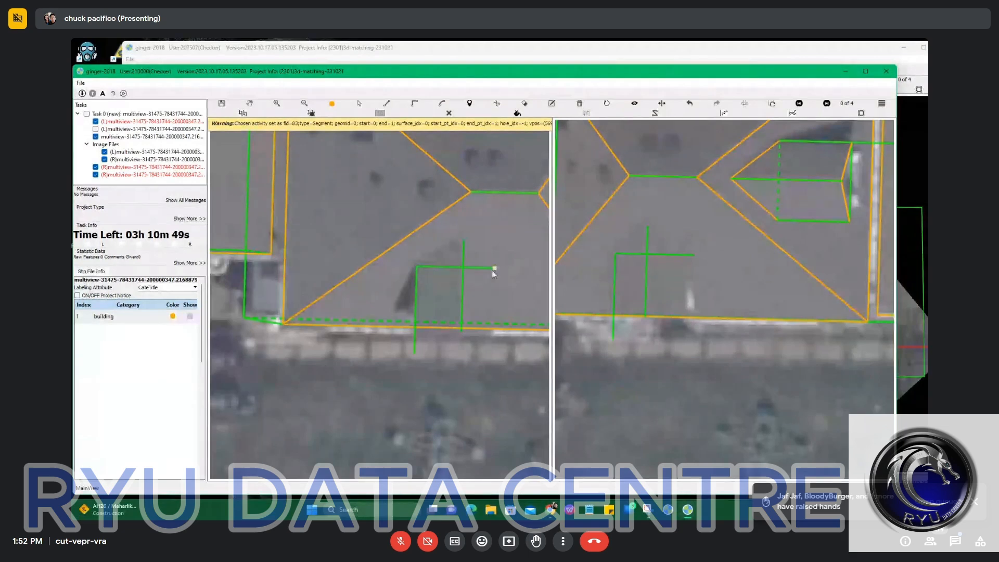
Draw the second dormer's opposite eave parallel to its ridge, and its front line parallel to the rear width line
left_click(464, 288)
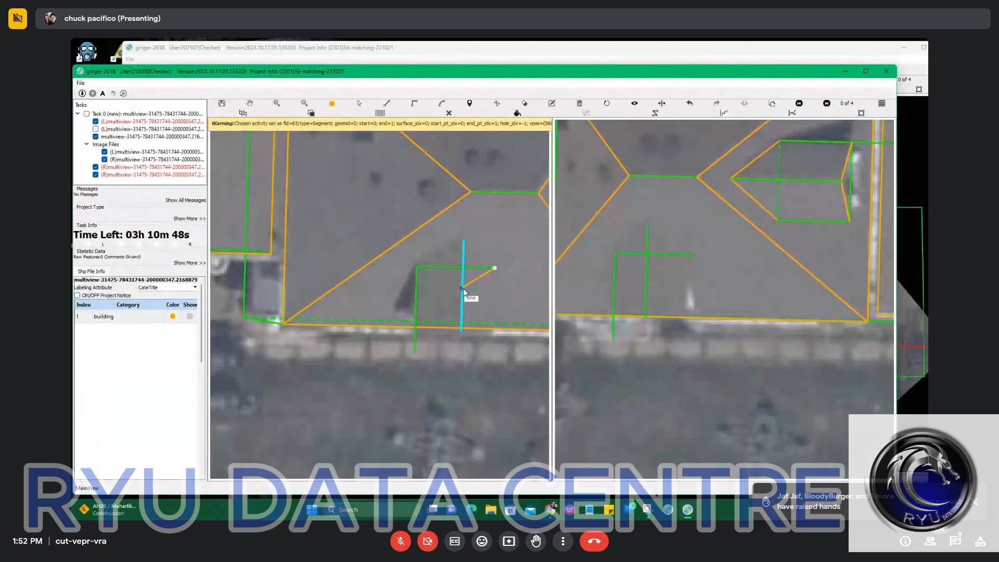
left_click(493, 336)
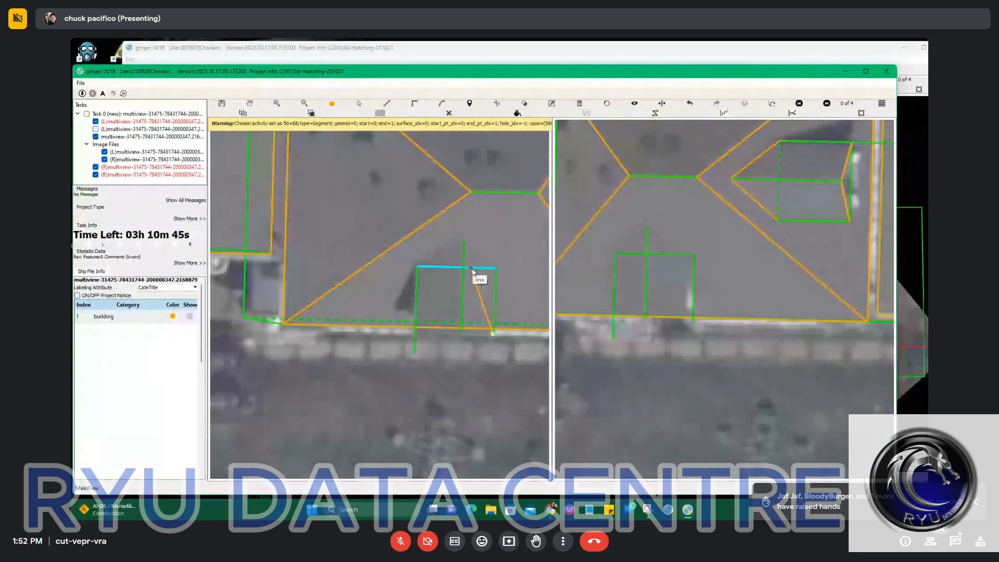
left_click(473, 268)
left_click(417, 337)
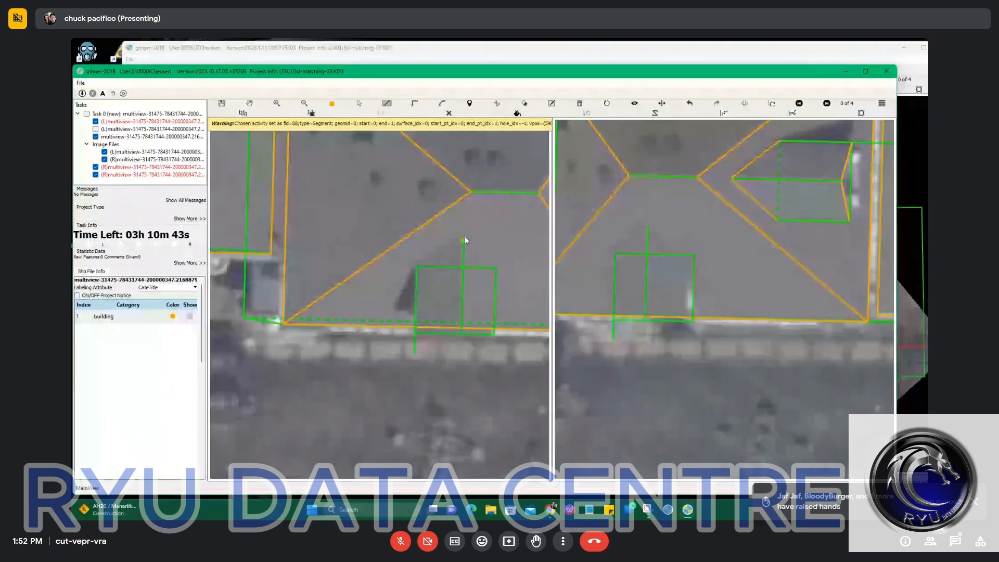
Outline the second dormer's shadow-side roof face as a closed polygon through both ridge ends and the eave corners
left_click(463, 240)
left_click(416, 267)
left_click(414, 332)
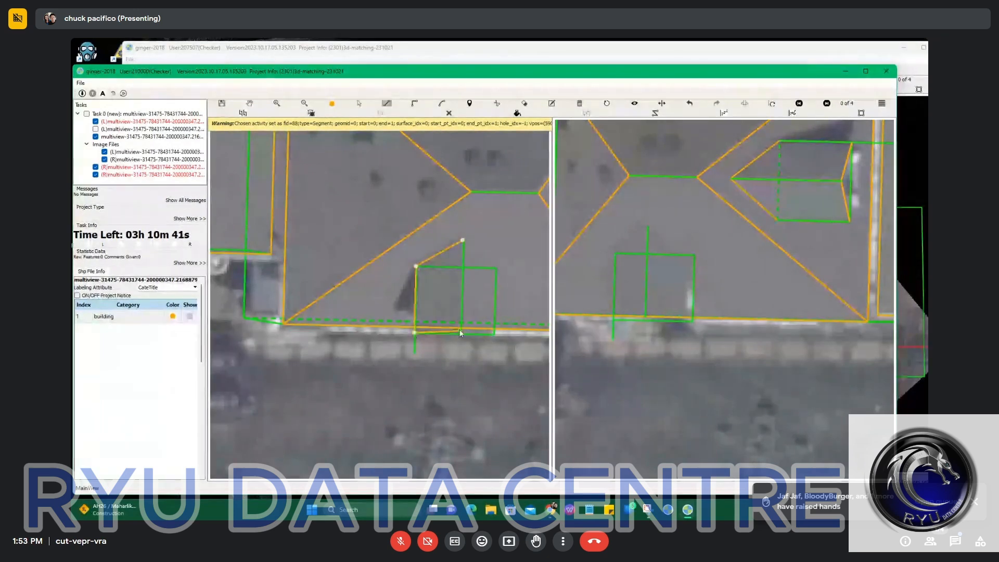
left_click(461, 334)
left_click(462, 241)
Outline the second dormer's opposite roof face and its front between the ridge end and both eave corners
left_click_drag(456, 326, 496, 268)
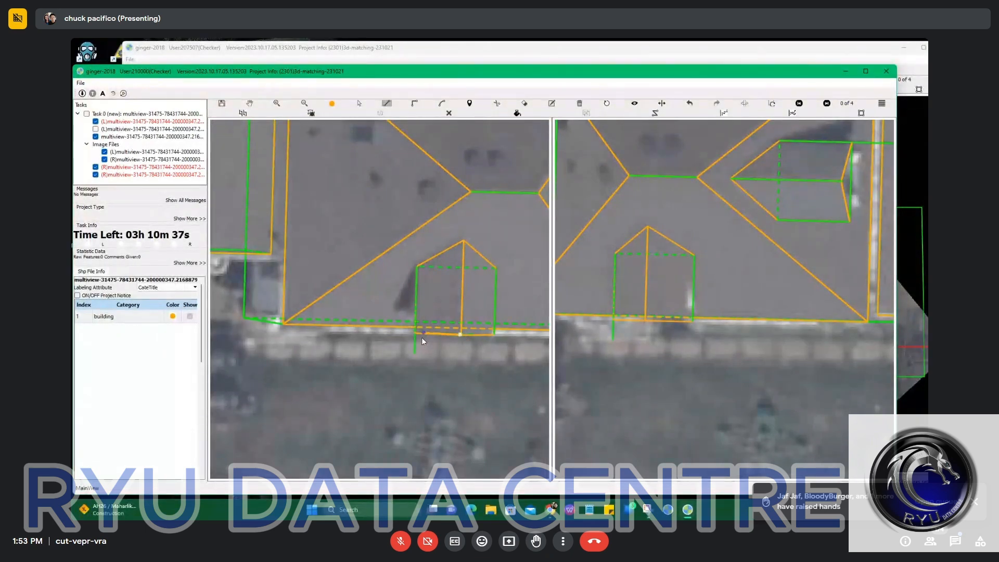
double_click(493, 335)
key("Escape")
Inspect the second dormer against the hip roof in the 3D view, both filled and as wireframe
left_click_drag(472, 315, 449, 259)
scroll(474, 328, "up", 2)
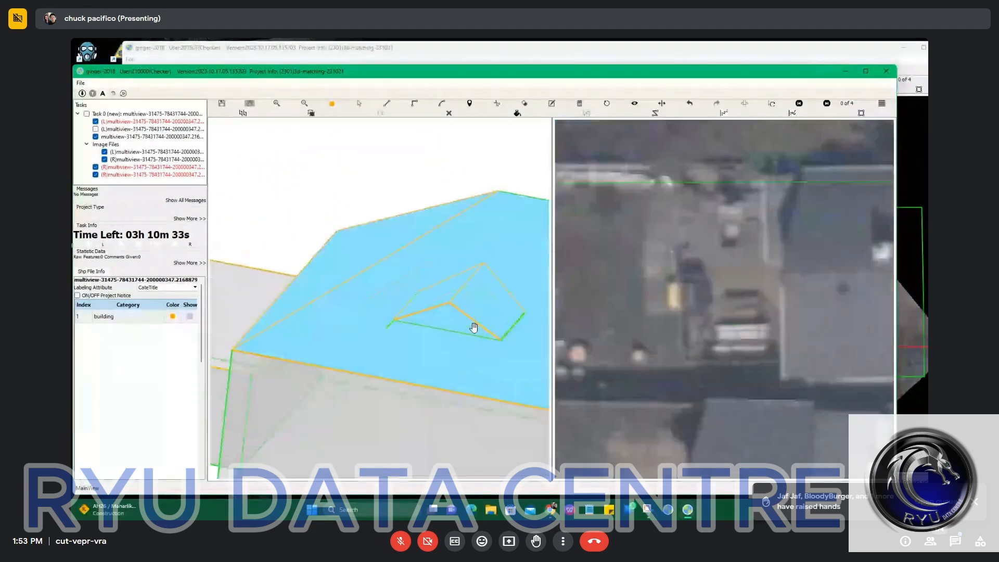
scroll(473, 320, "up", 2)
scroll(473, 320, "down", 3)
scroll(473, 320, "down", 2)
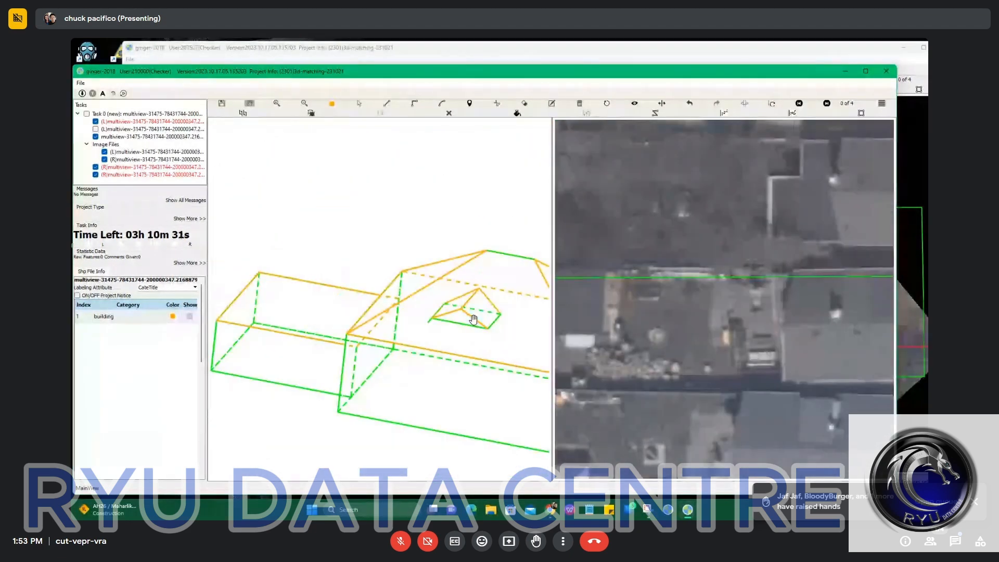
key("Escape")
Compare the dormer and narrow street-side roof outlines with the aerial images from the other views
scroll(400, 280, "up", 5)
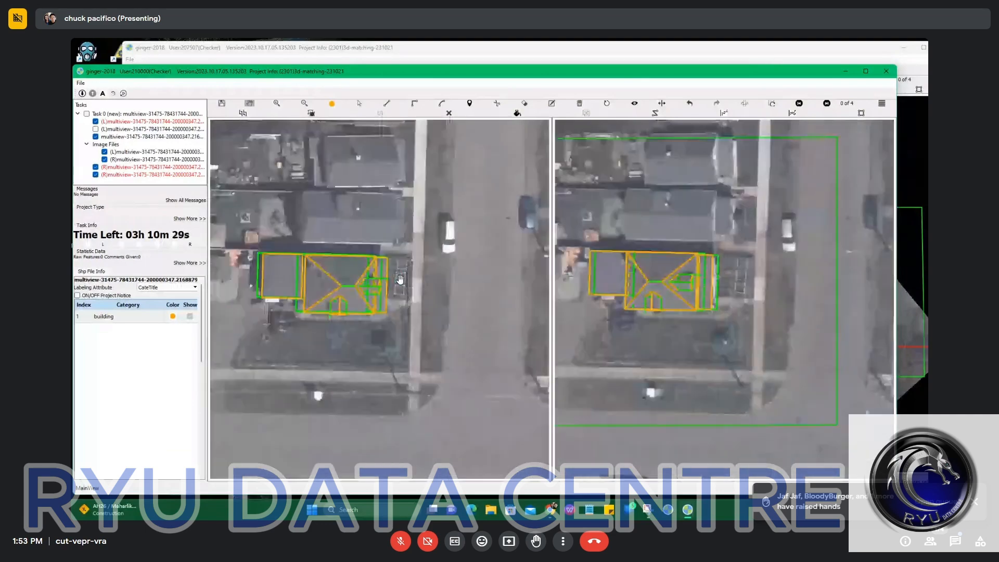
scroll(416, 279, "up", 2)
scroll(562, 253, "up", 1)
key("space")
scroll(672, 261, "up", 2)
scroll(676, 246, "down", 1)
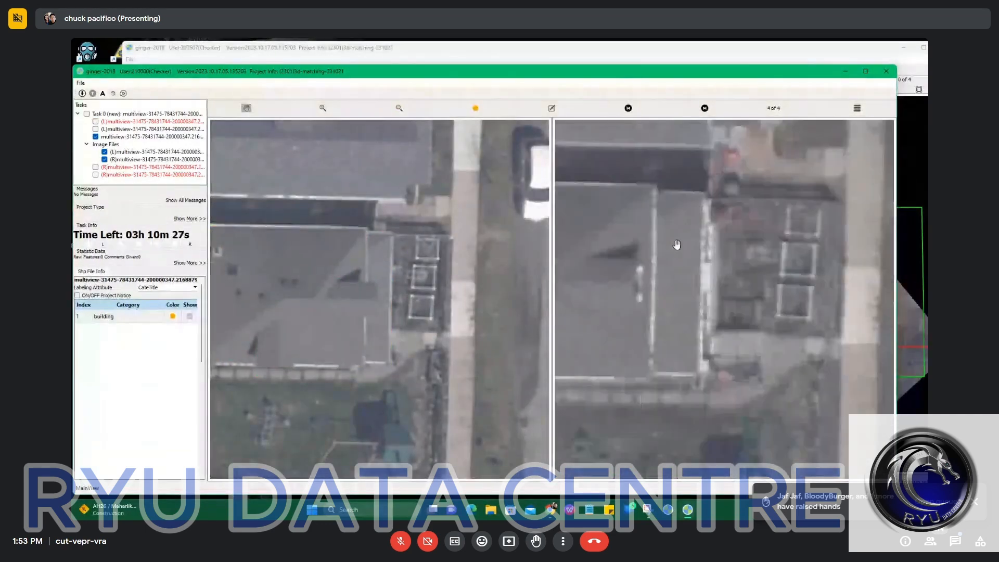
scroll(672, 261, "down", 1)
scroll(675, 251, "up", 1)
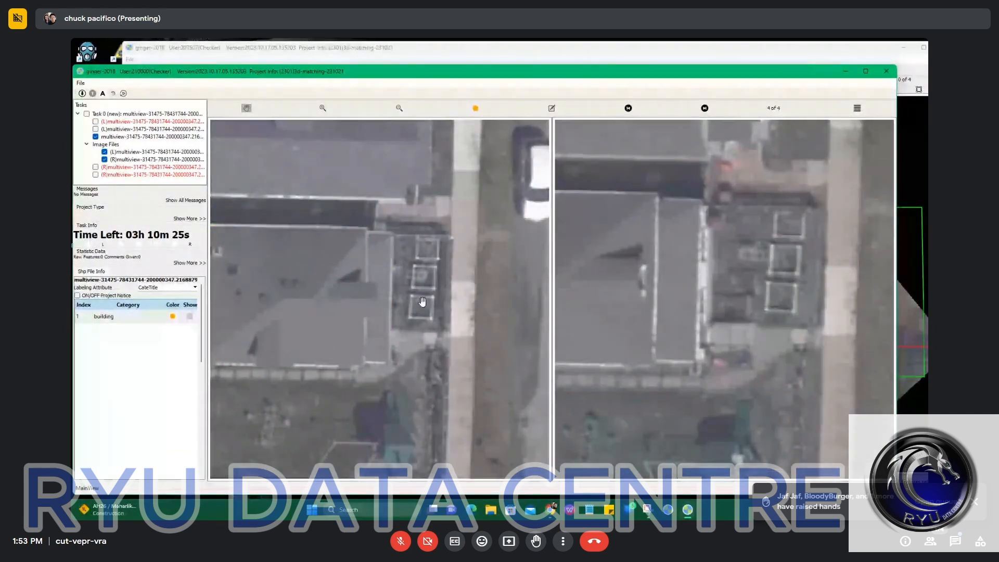
key("Left")
key("Left")
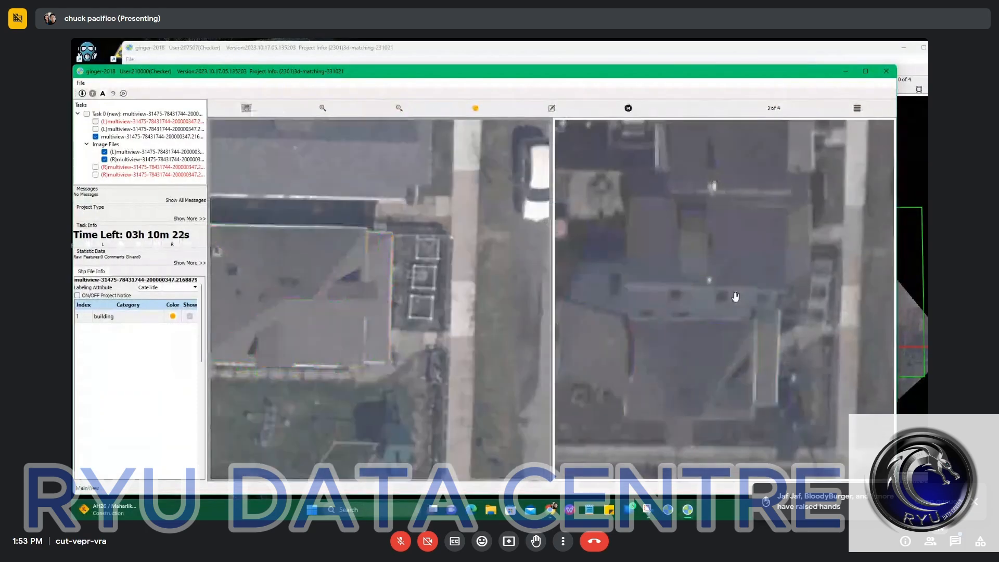
key("Left")
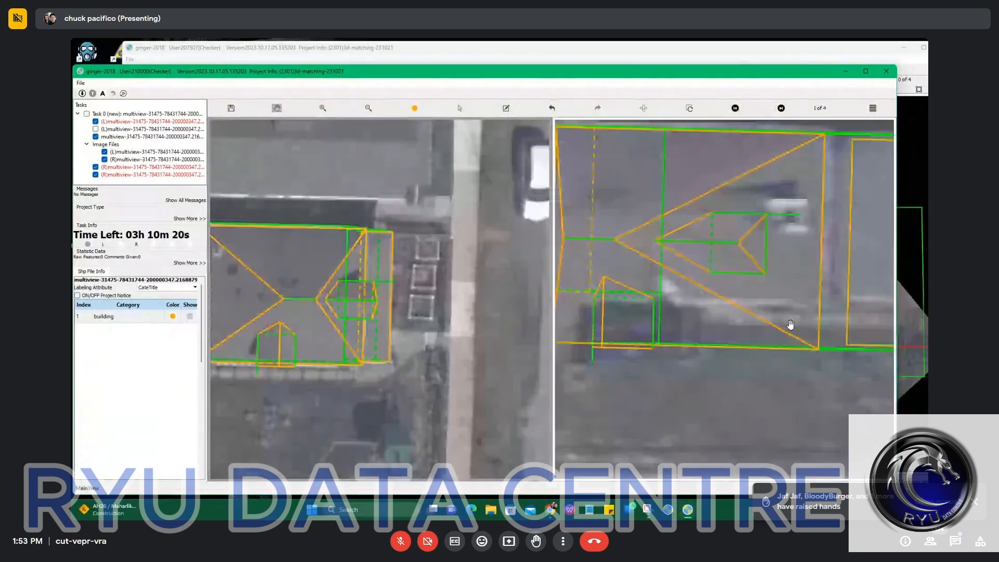
left_click_drag(826, 274, 708, 322)
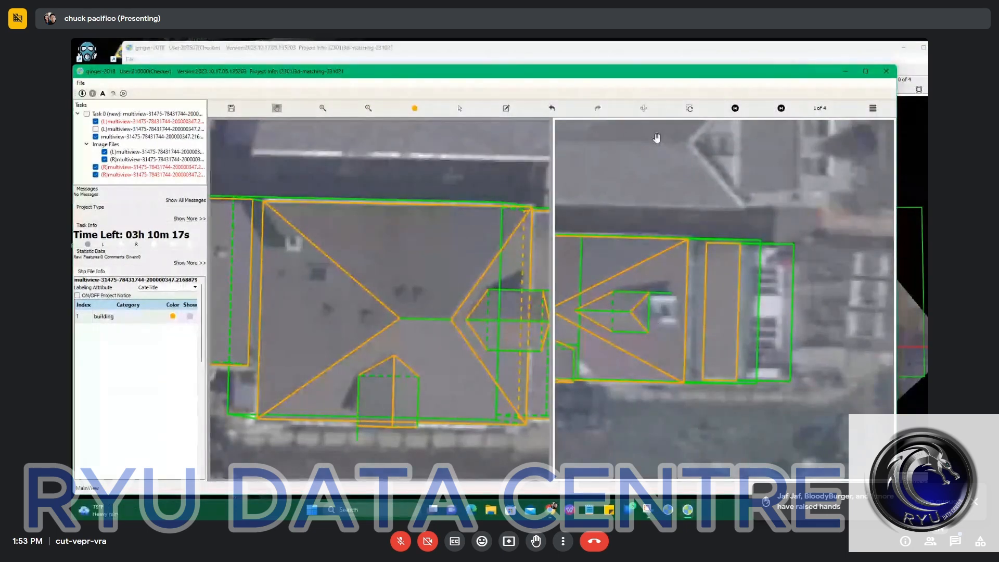
Load another image pair and examine the narrow street-side roof and the dormer front without the outlines
left_click(646, 108)
scroll(462, 260, "up", 3)
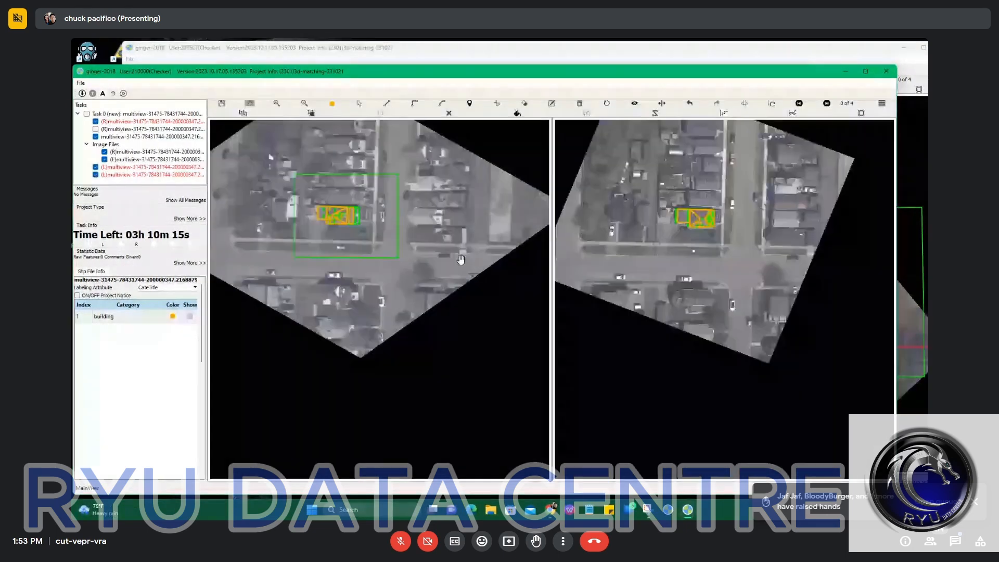
scroll(310, 201, "up", 5)
left_click_drag(311, 201, 352, 252)
key("space")
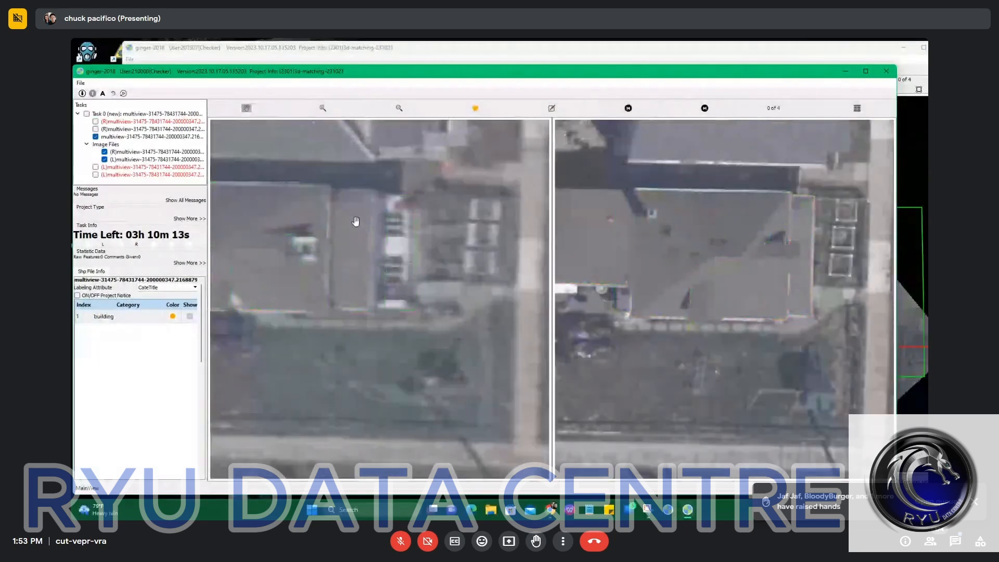
scroll(355, 224, "up", 1)
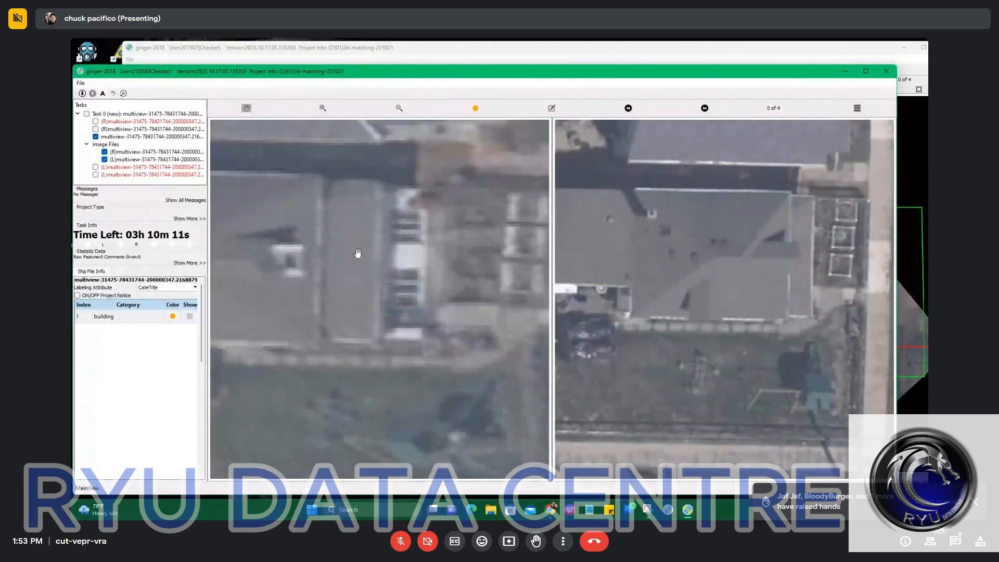
key("space")
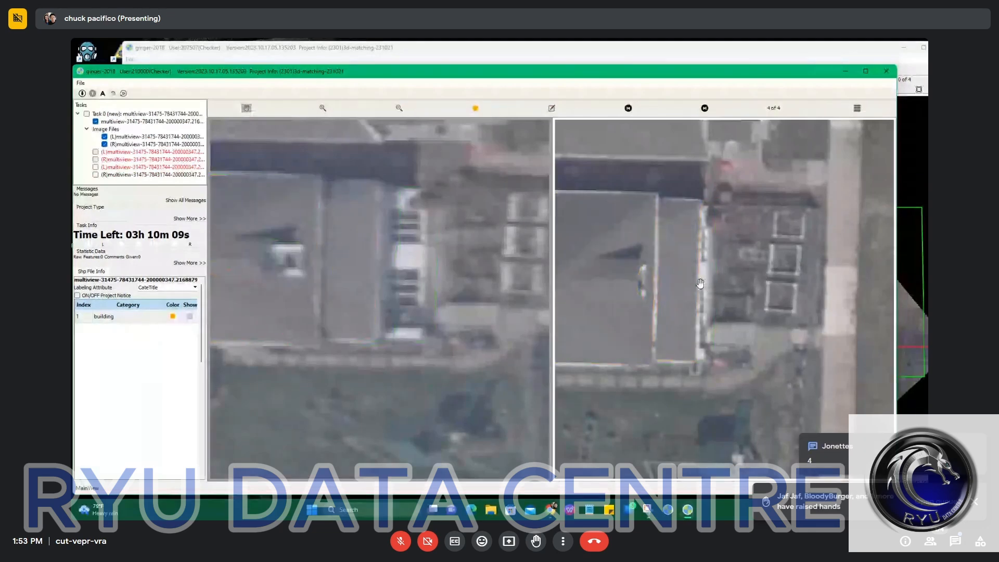